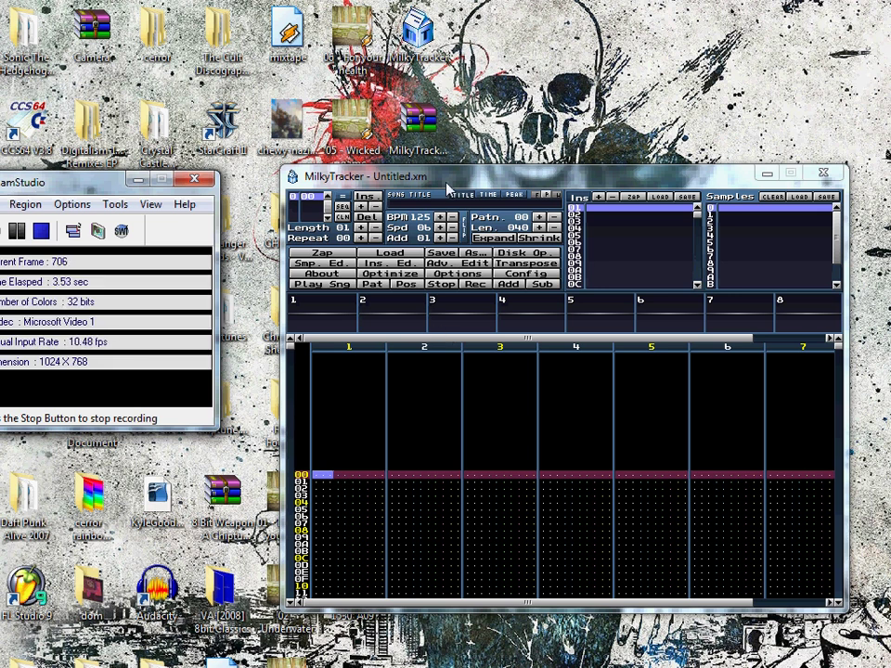
- Set the tracker's display resolution to 1024x768 in the layout configuration and apply it
left_click_drag(455, 185, 364, 176)
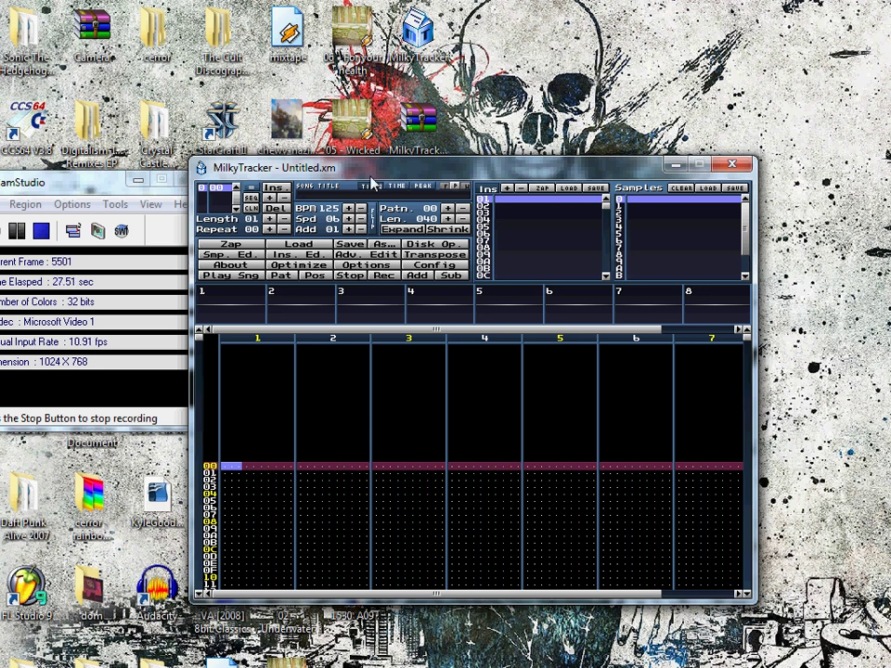
left_click_drag(376, 176, 364, 179)
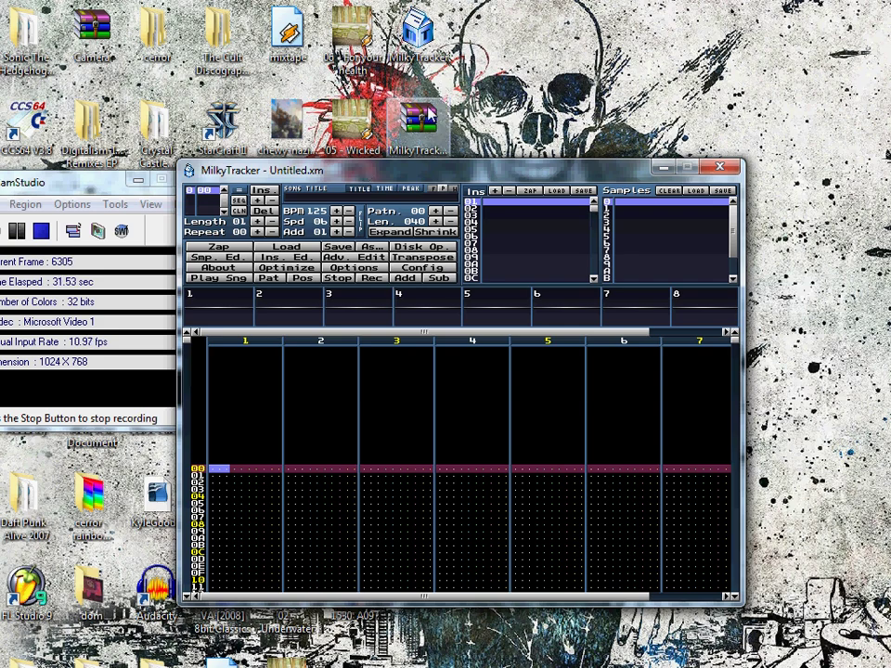
left_click(420, 269)
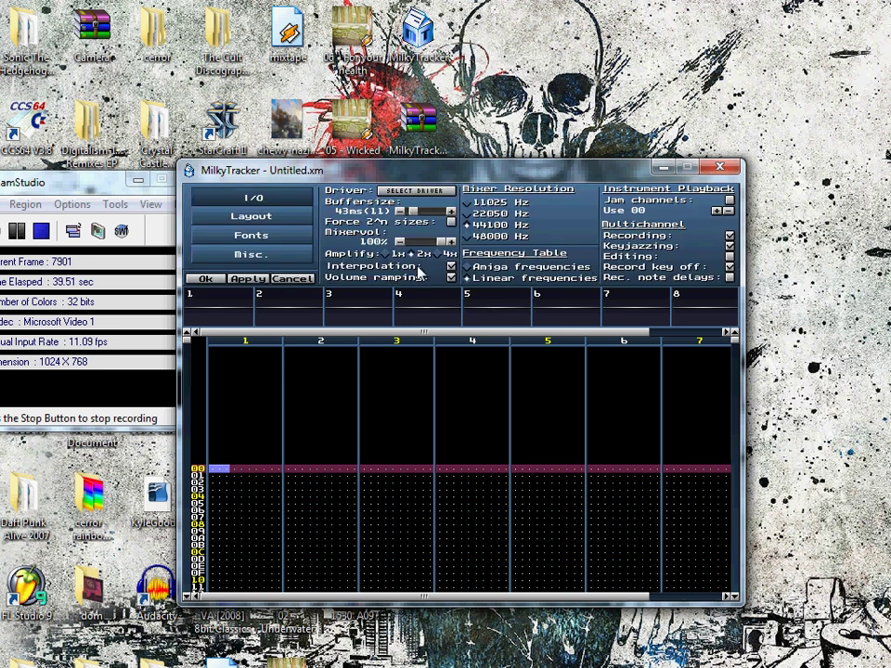
left_click(259, 217)
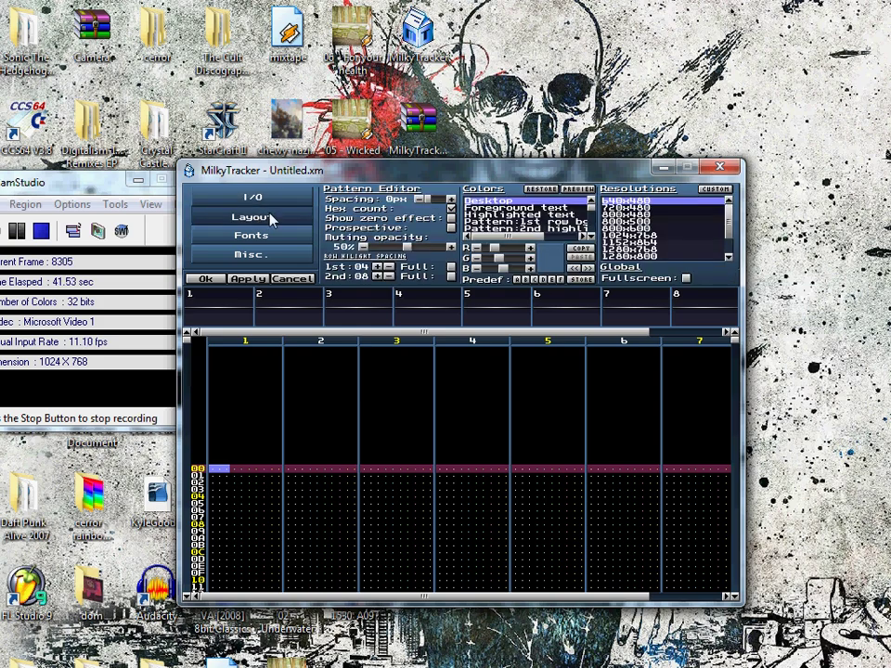
left_click(652, 237)
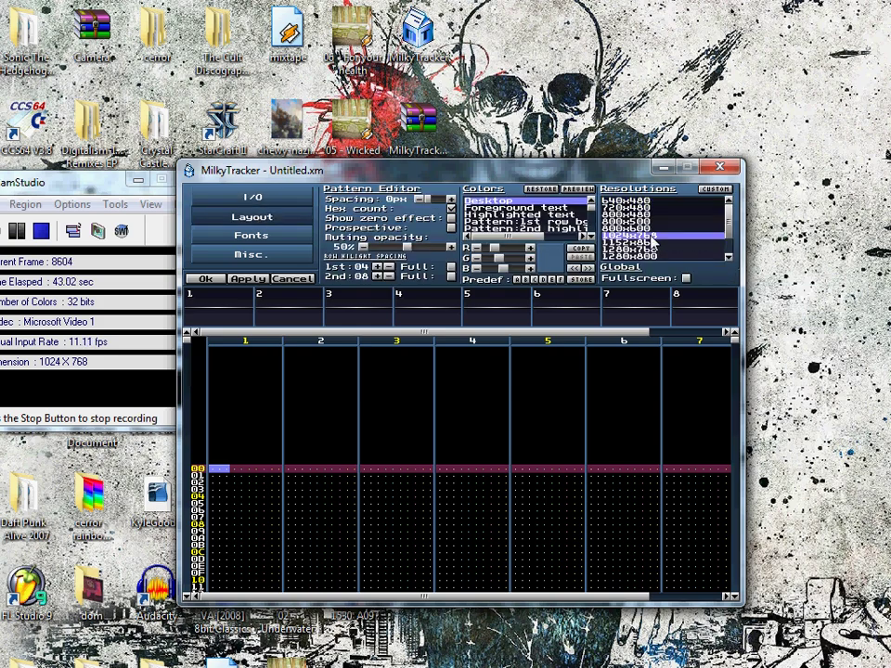
left_click(731, 249)
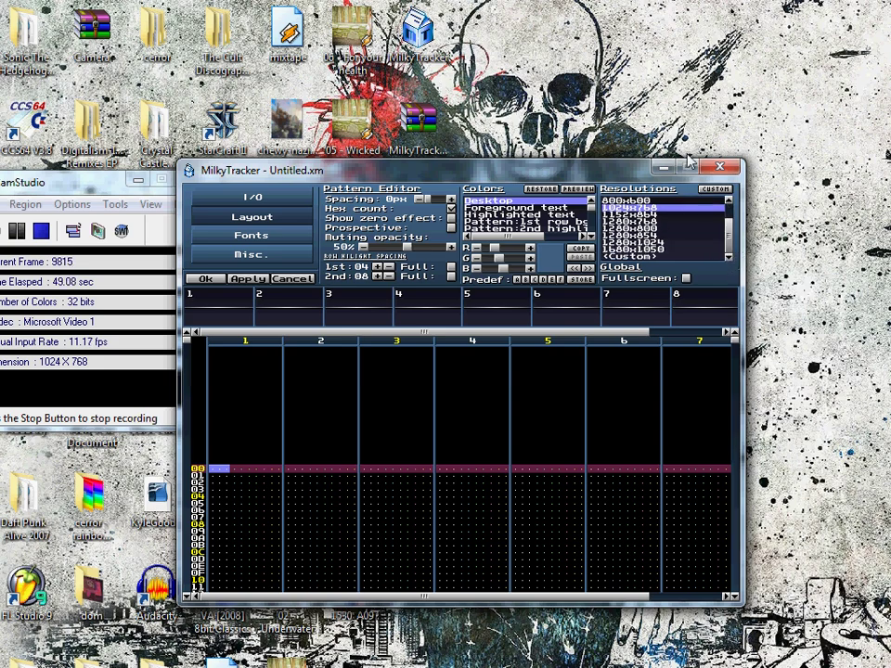
left_click(730, 225)
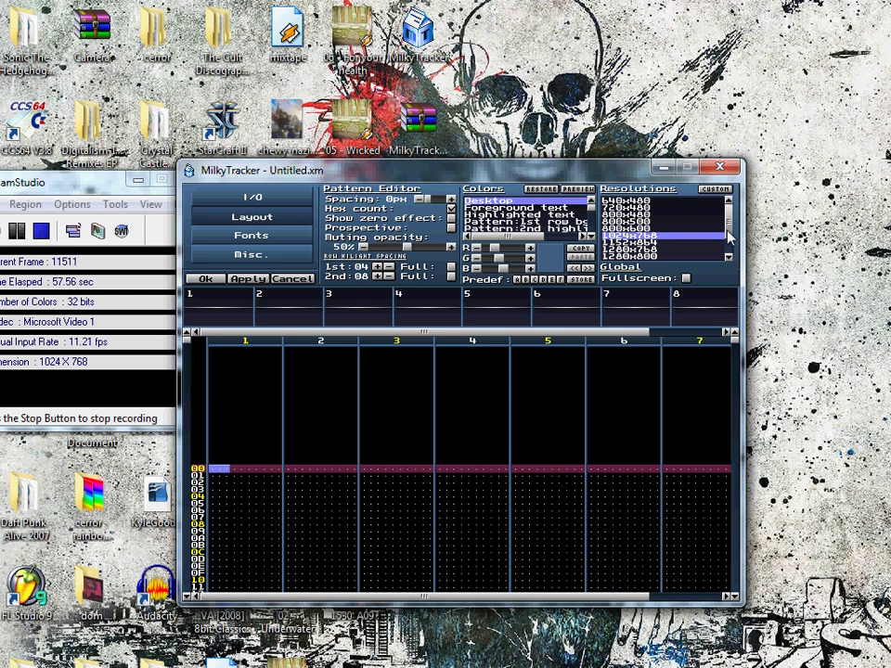
left_click(247, 280)
left_click(560, 435)
- Restart MilkyTracker and move its enlarged window to the upper edge of the desktop
key("alt+F4")
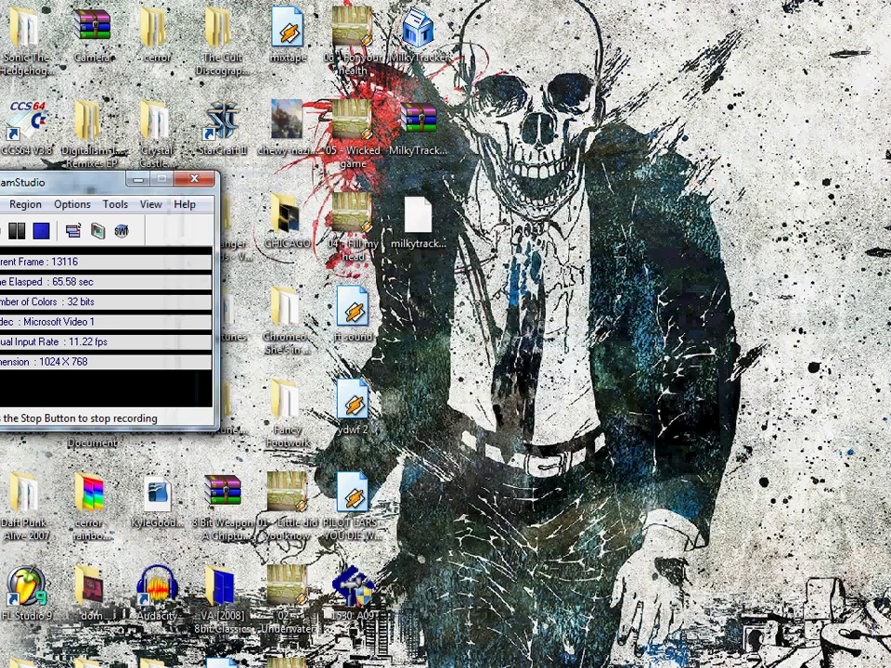
double_click(418, 30)
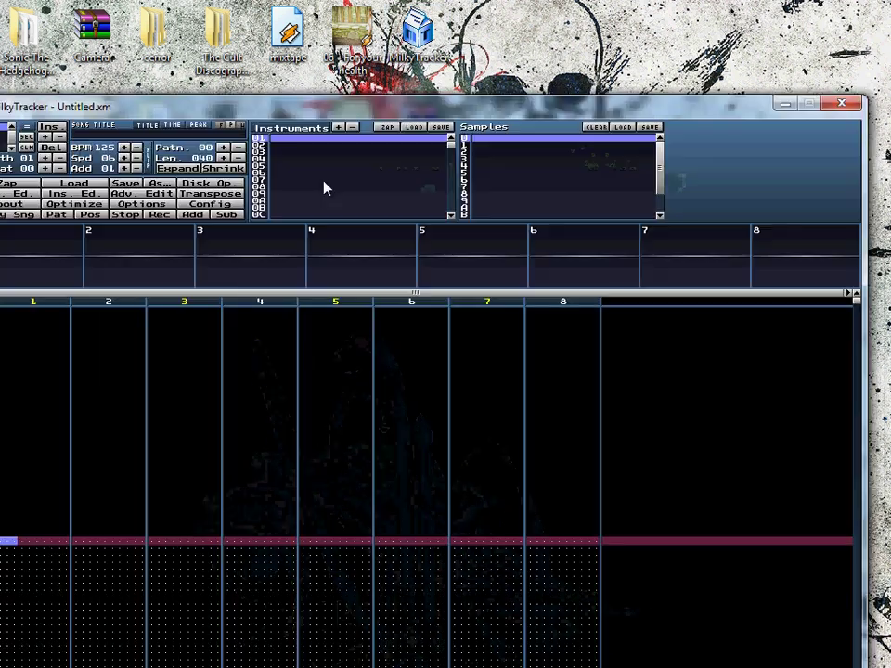
left_click_drag(317, 111, 352, 13)
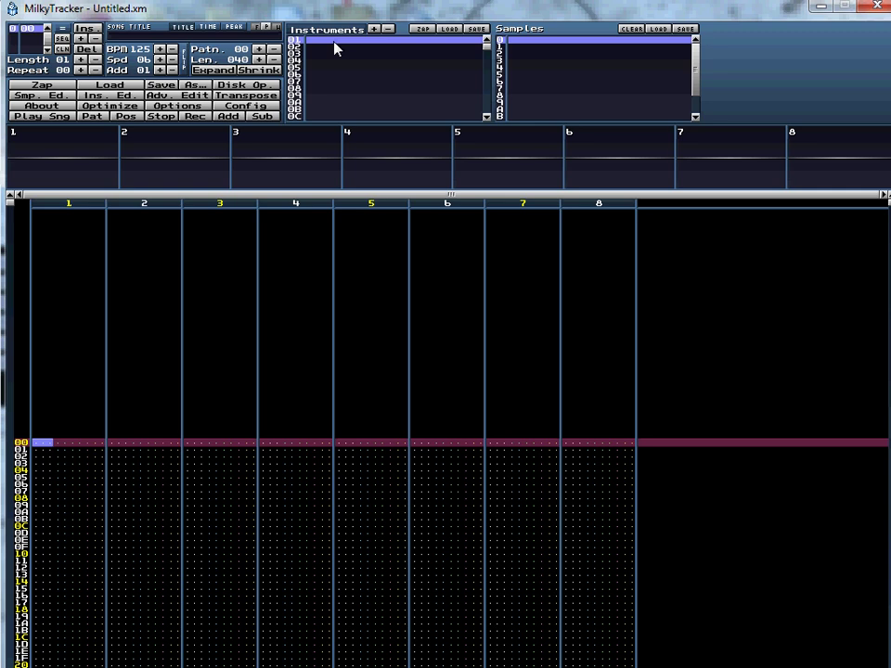
- Open the sample editor and create a new sample with a size of 48 samples
left_click(40, 97)
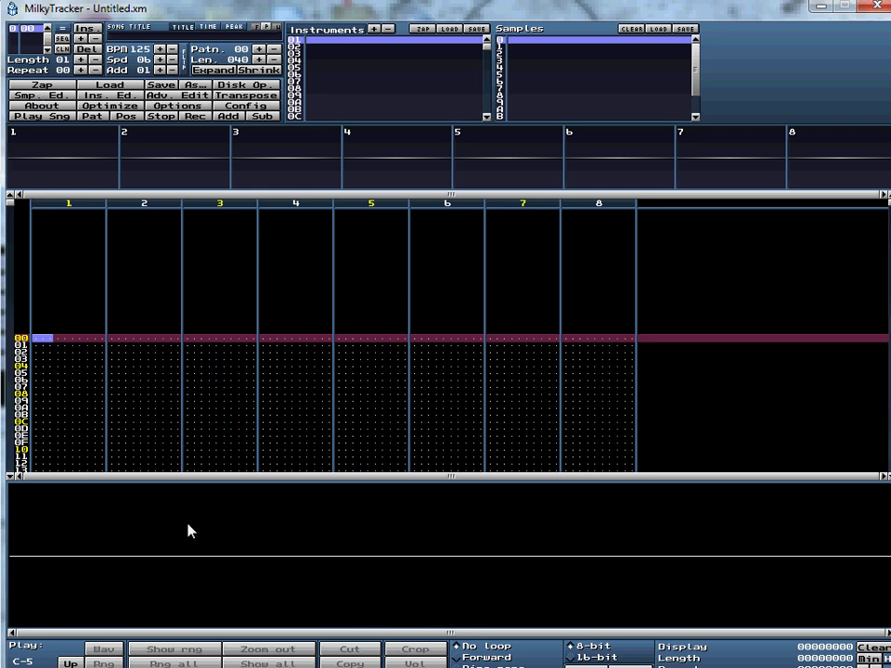
right_click(363, 529)
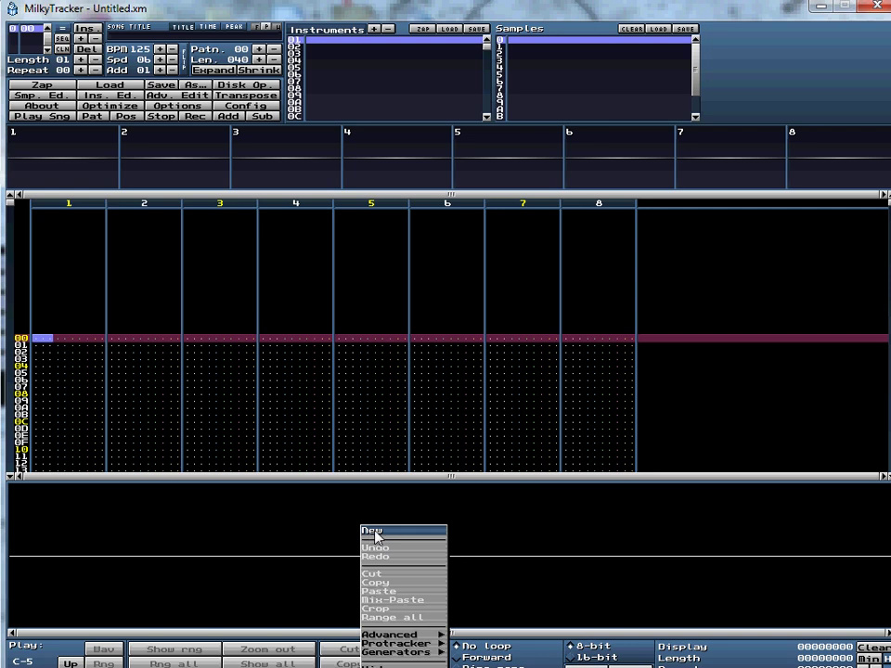
left_click(372, 533)
key("BackSpace")
key("BackSpace")
type("48")
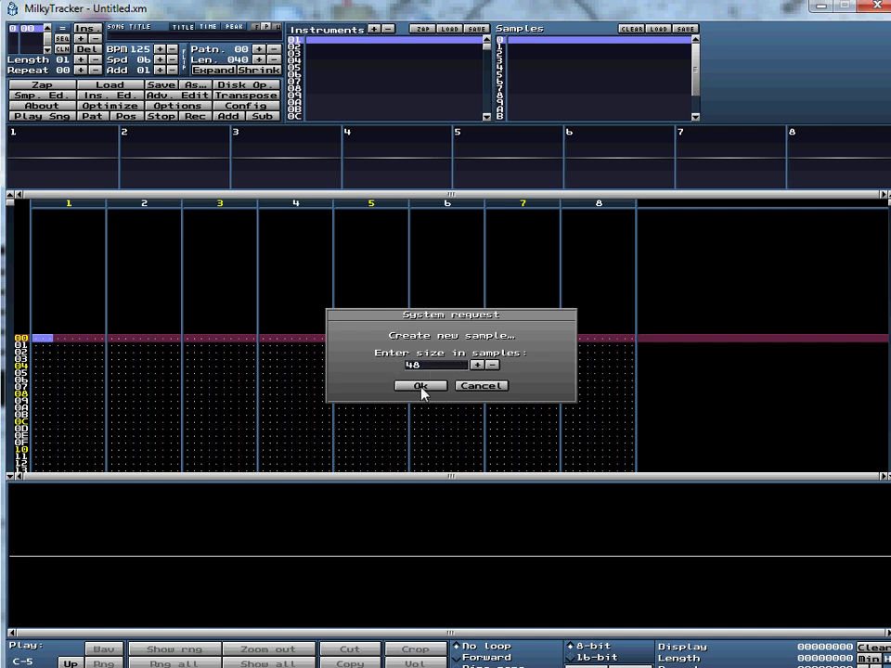
left_click(422, 388)
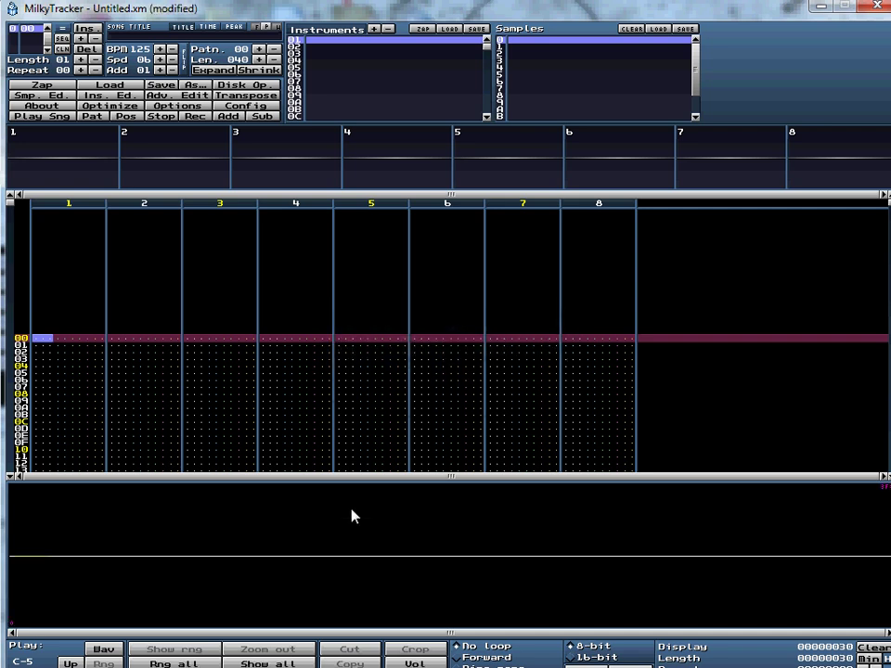
- Generate a square waveform in the new sample at 100 percent volume with 3 periods
right_click(375, 508)
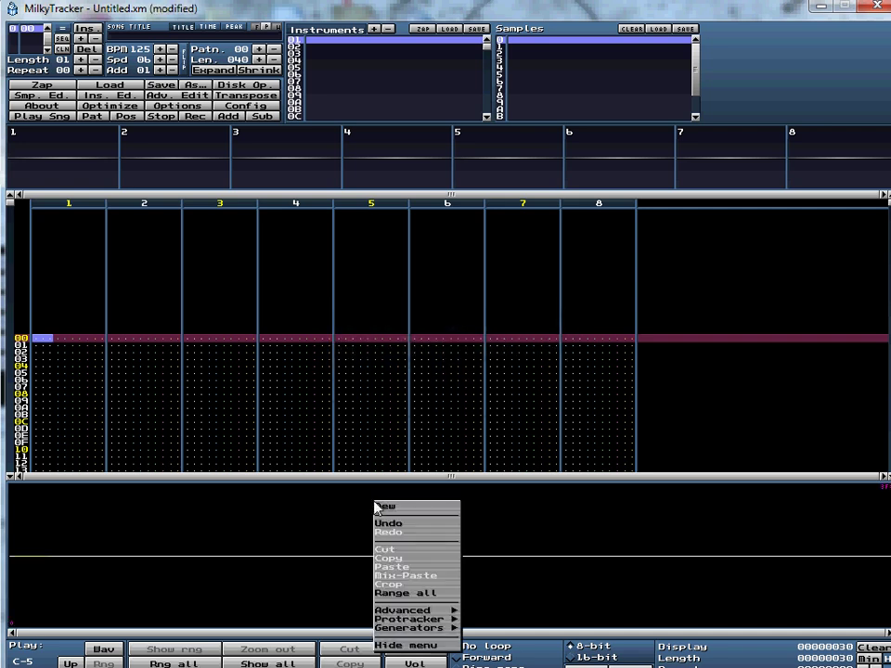
mouse_move(436, 628)
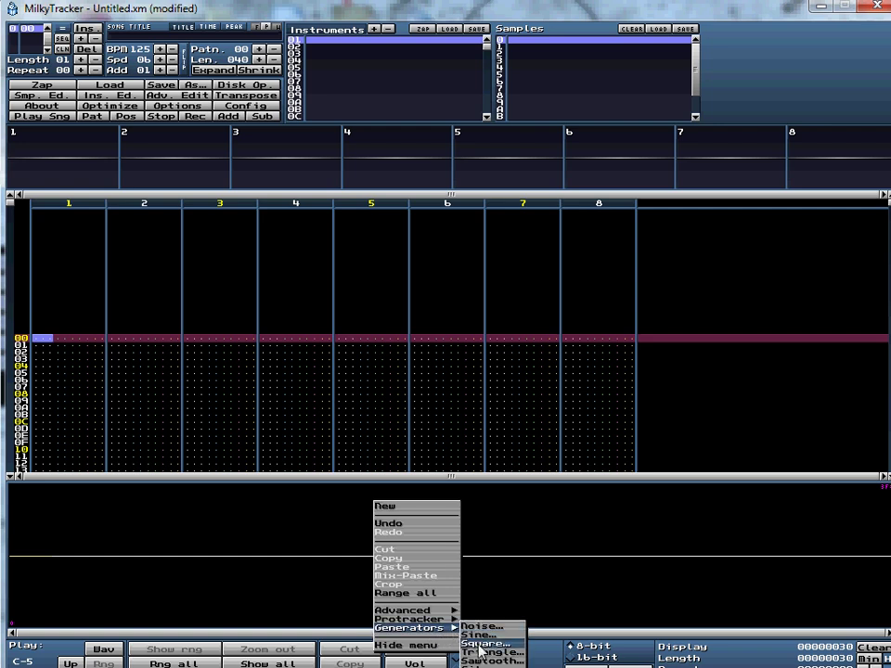
left_click(480, 645)
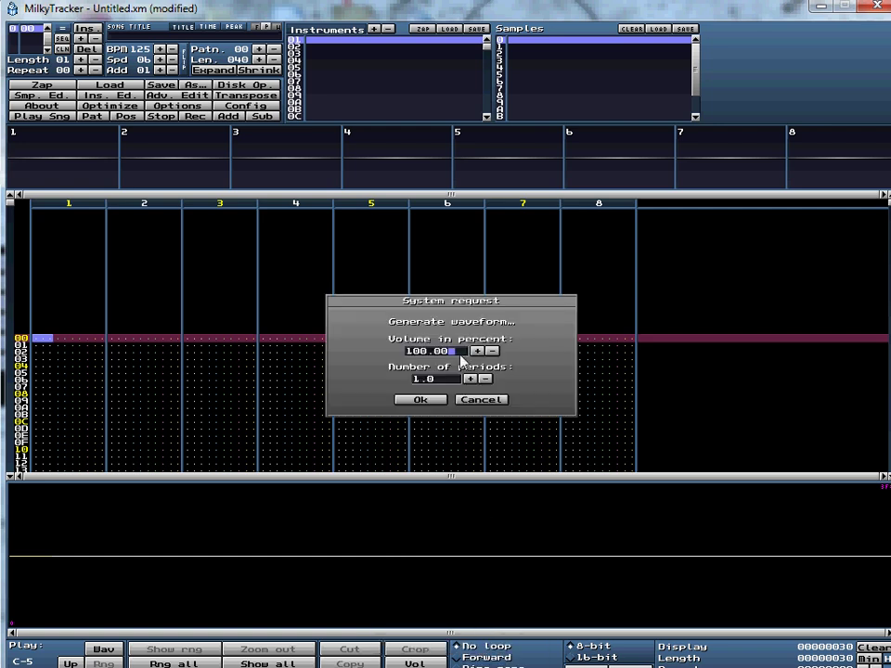
key("BackSpace")
key("BackSpace")
key("BackSpace")
key("BackSpace")
key("BackSpace")
type("50")
left_click(427, 401)
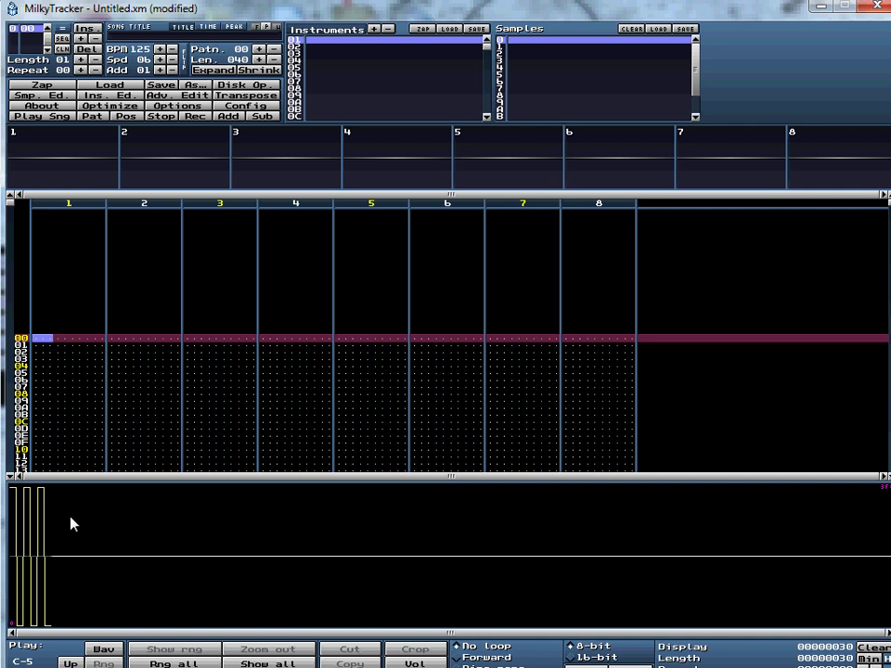
- Regenerate the square waveform at 50 percent volume with 3 periods, and set the sample to loop forward
left_click(318, 41)
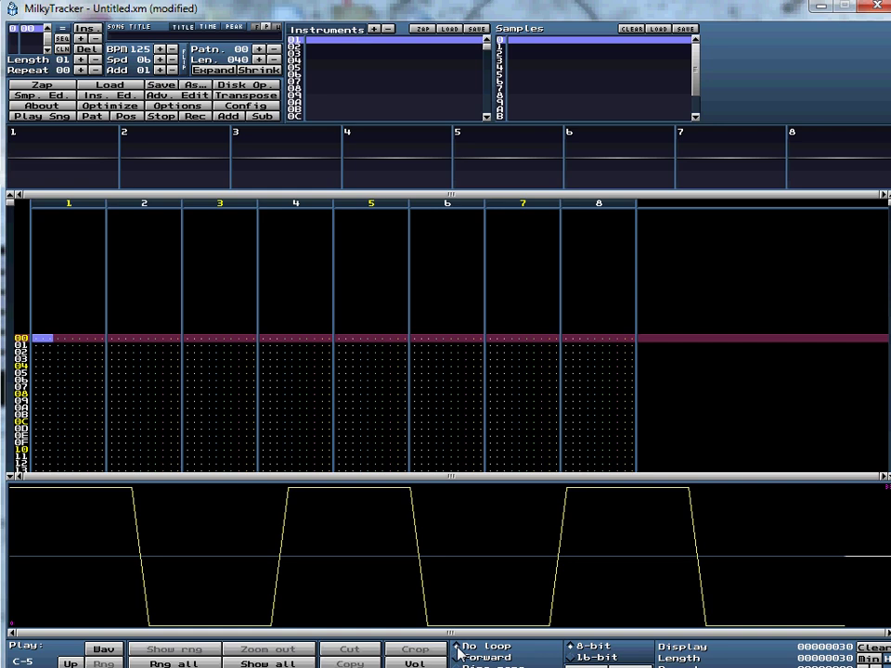
right_click(435, 538)
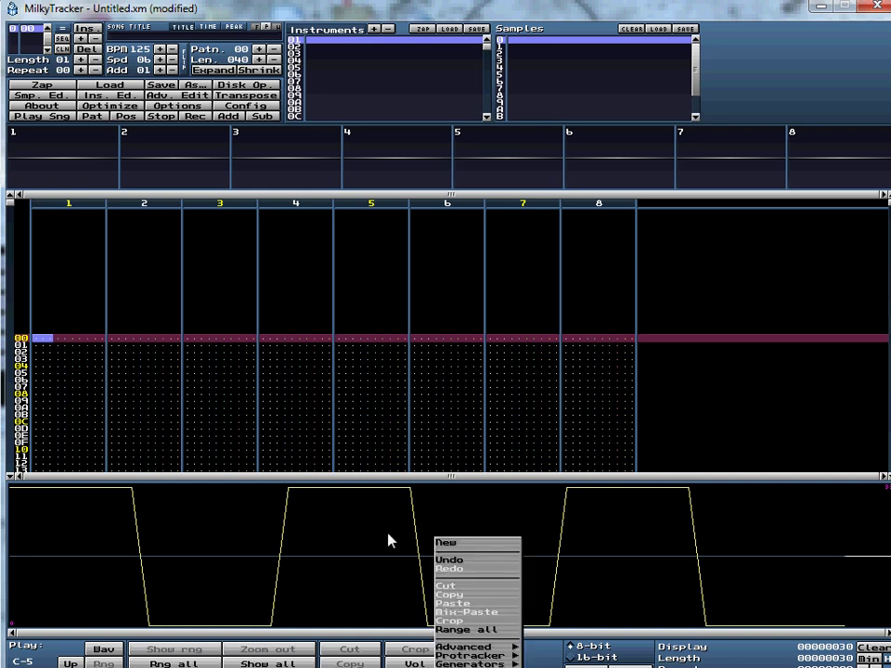
right_click(338, 524)
mouse_move(378, 652)
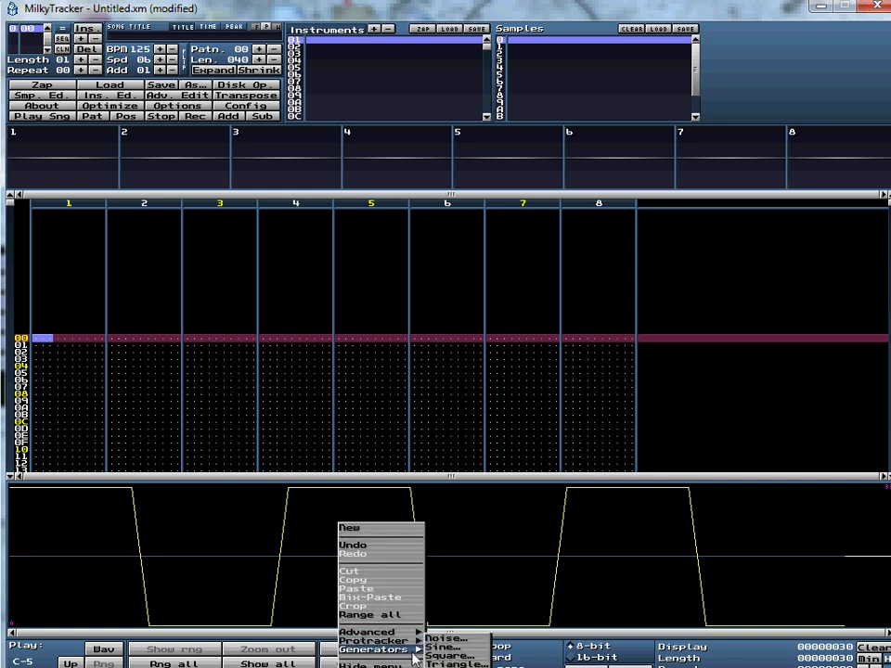
left_click(444, 661)
key("BackSpace")
key("BackSpace")
key("BackSpace")
key("BackSpace")
key("BackSpace")
key("BackSpace")
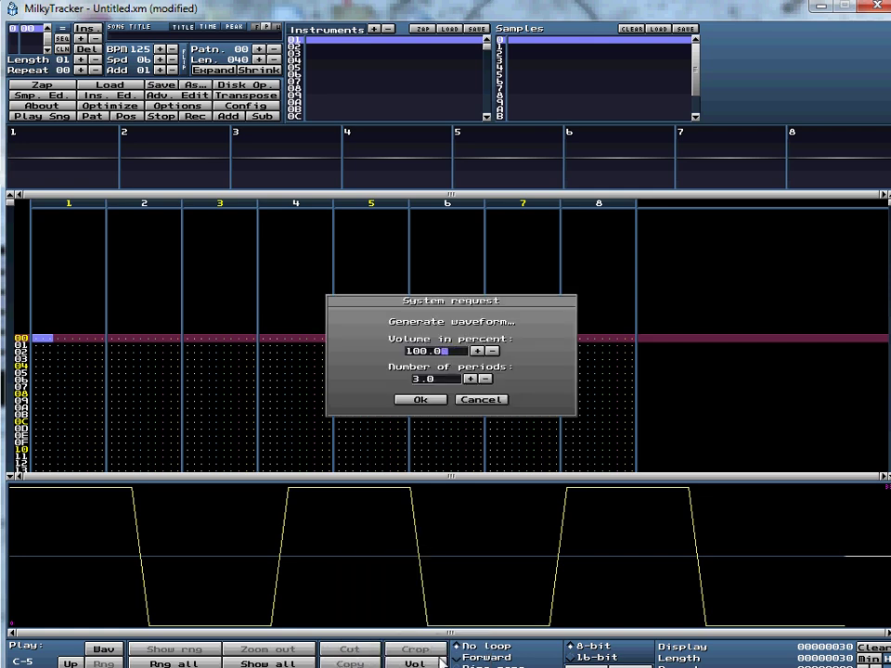
type("50")
left_click(420, 402)
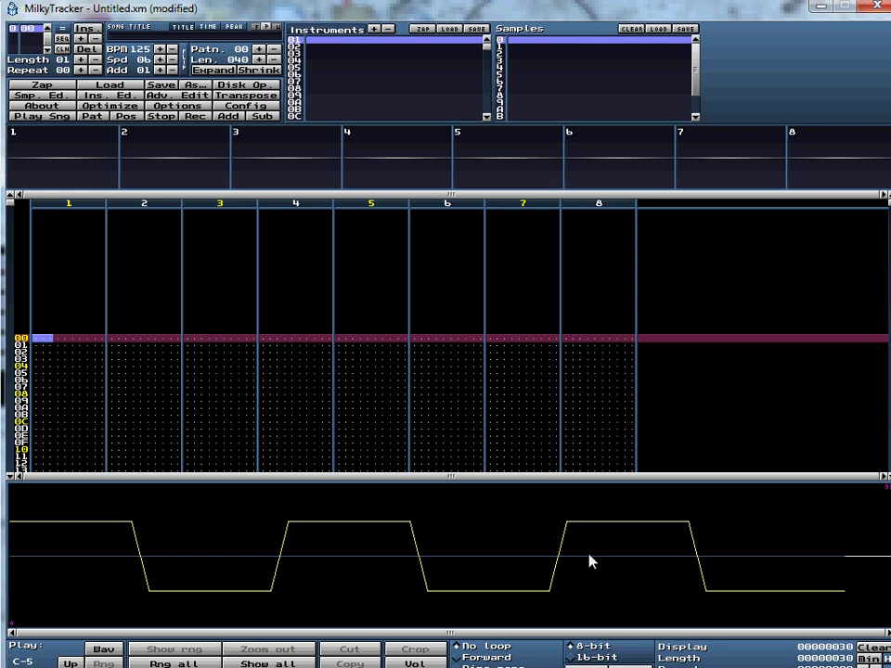
left_click(457, 657)
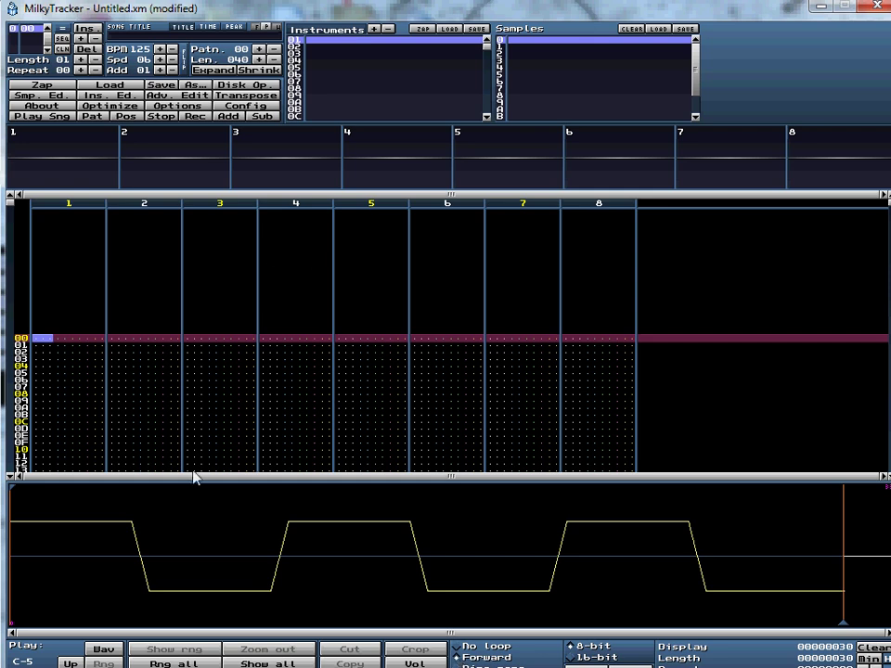
- Enable instrument 01's volume envelope with its end point lowered to zero, and set the instrument keyboard to play mode
left_click(83, 97)
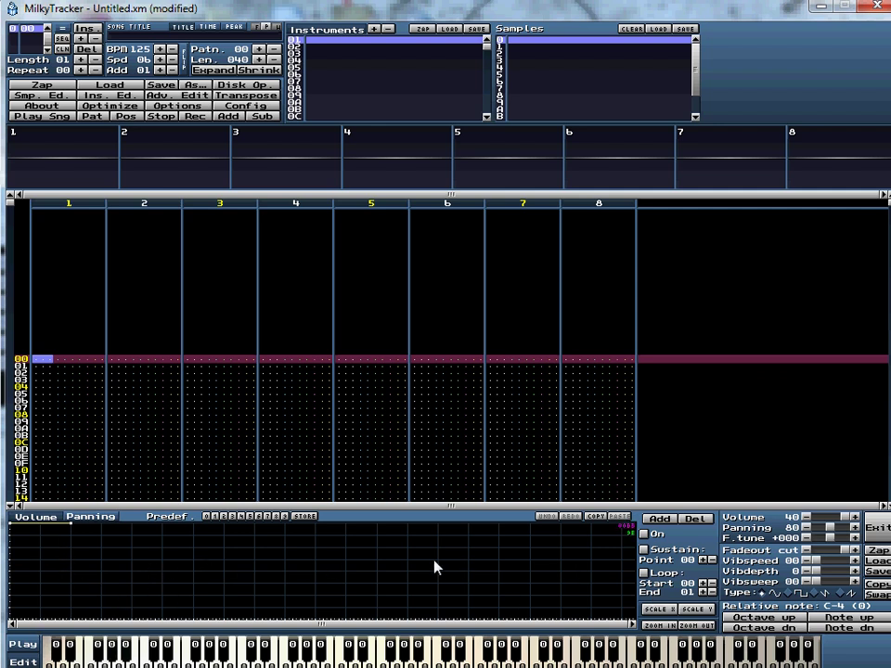
left_click(645, 537)
left_click_drag(73, 530, 68, 628)
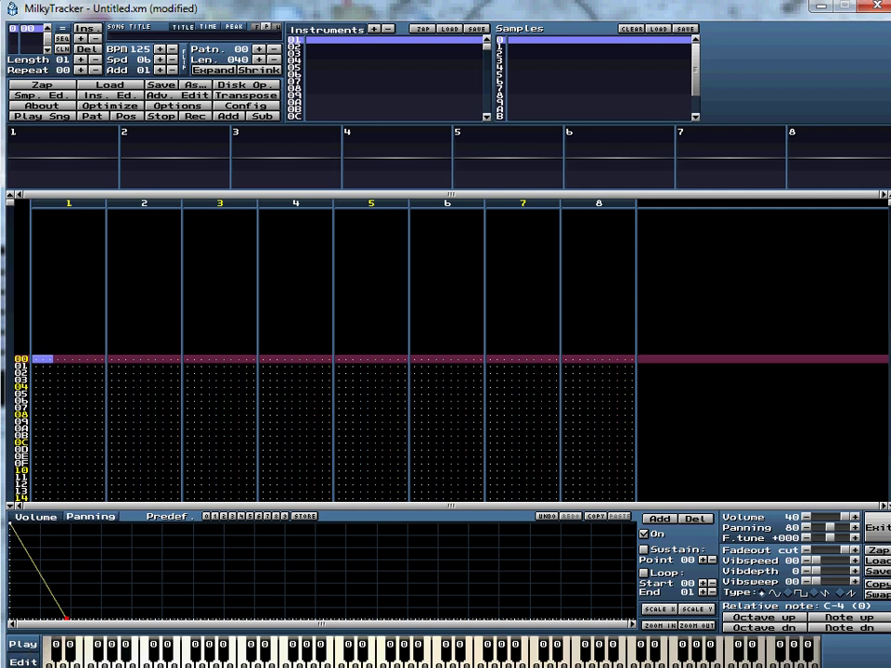
left_click(25, 646)
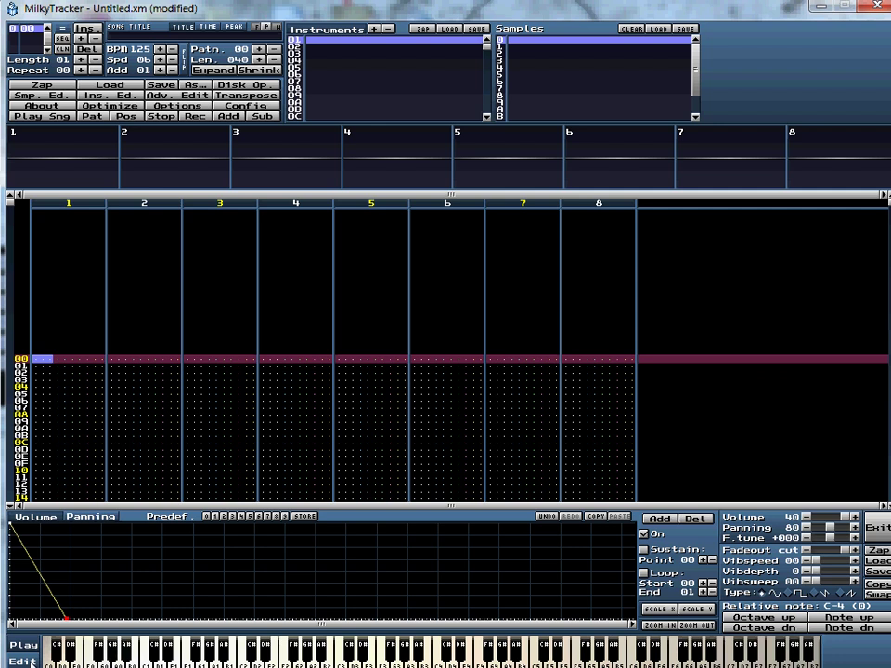
left_click(776, 629)
left_click(765, 629)
left_click(756, 629)
left_click(755, 630)
left_click(824, 619)
left_click(824, 619)
left_click(824, 625)
left_click(824, 626)
- Audition the square wave instrument by playing the low C note several times
key("z")
key("z")
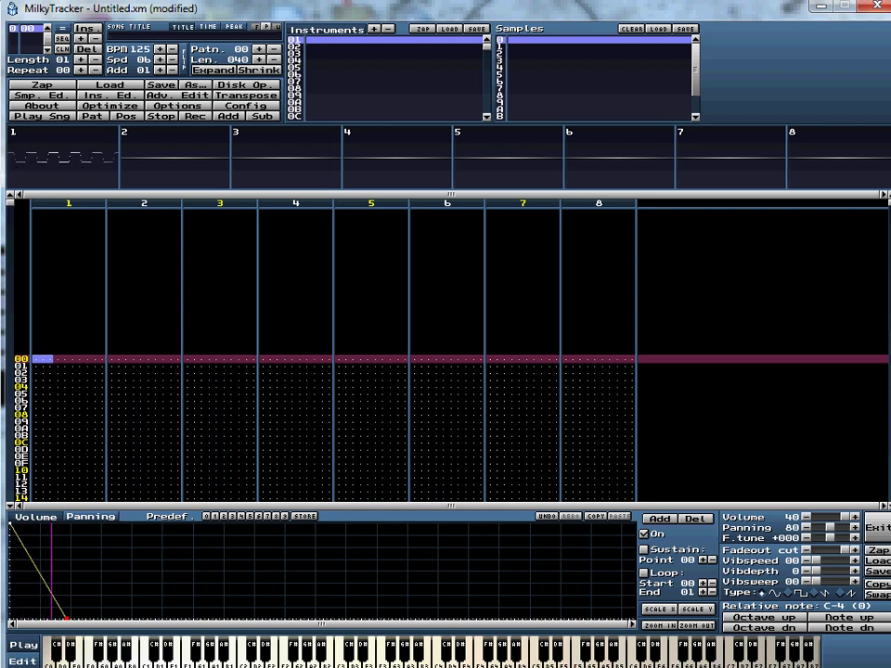
key("z")
key("z")
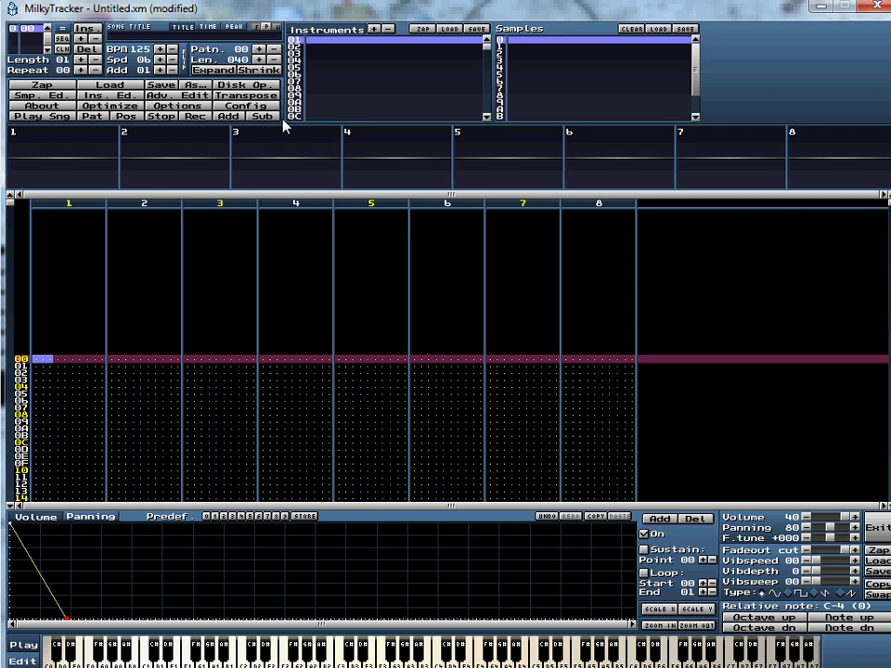
- With recording enabled, enter the notes C-3, E-3, G-3, C-4, E-4, C-4, G-3 and E-3 in channel 1 from row 00 to 07
key("space")
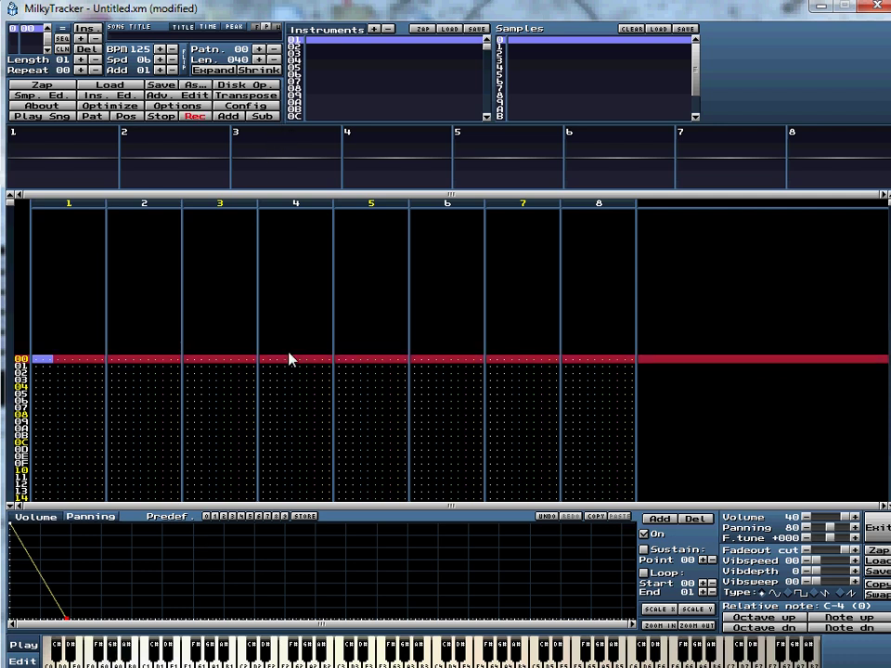
key("space")
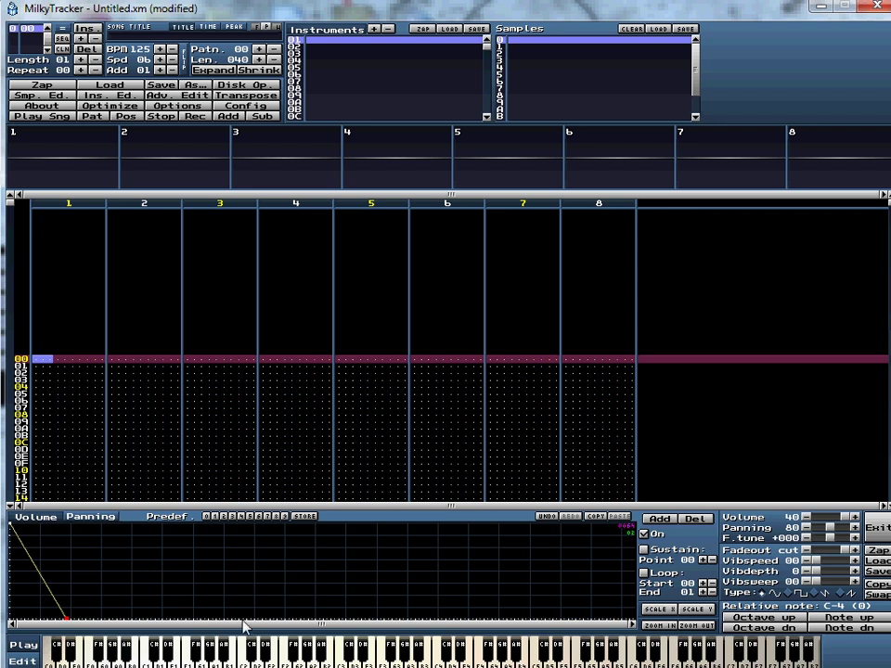
key("space")
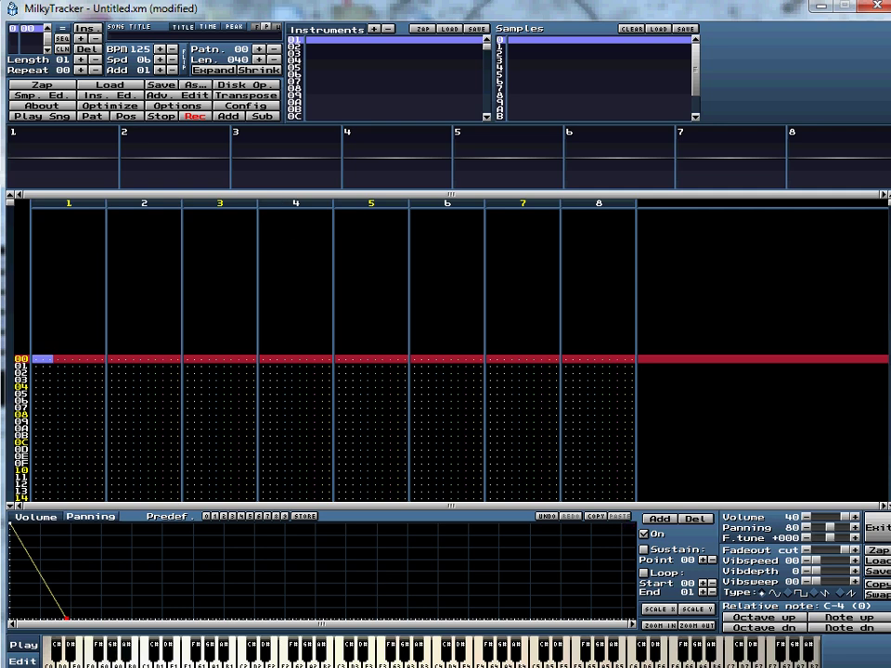
key("z")
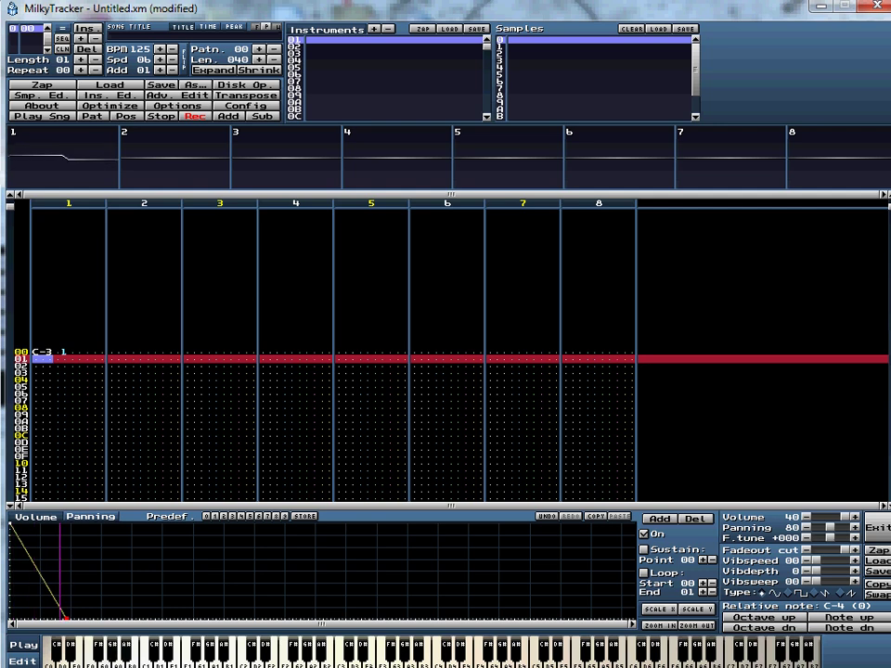
key("c")
key("b")
key("q")
key("e")
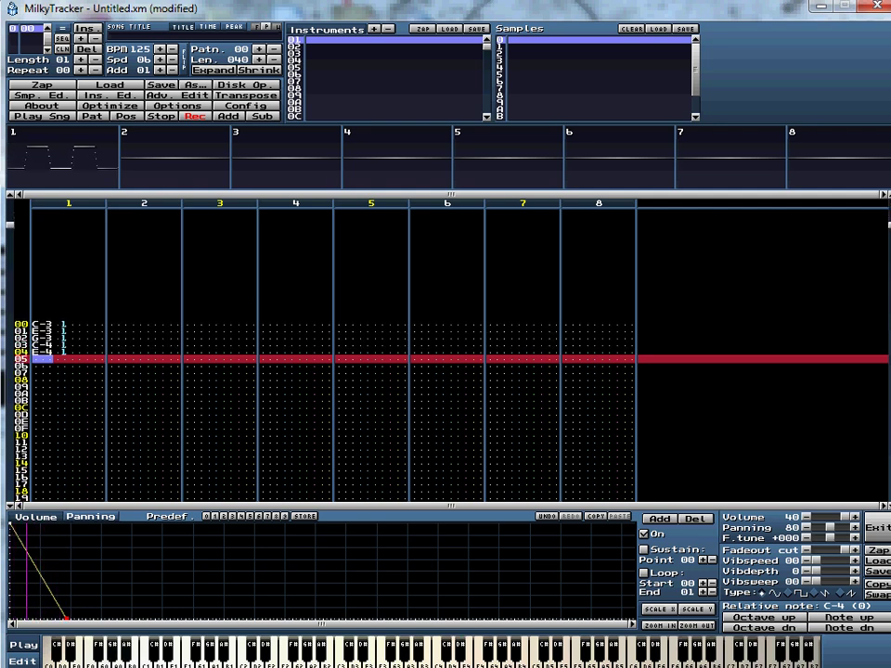
key("q")
key("b")
key("x")
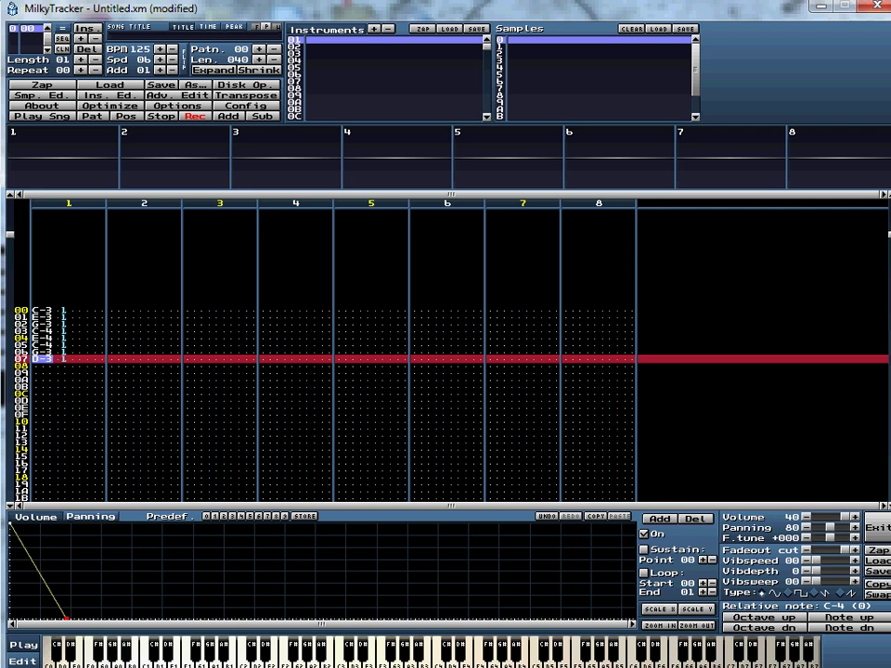
key("c")
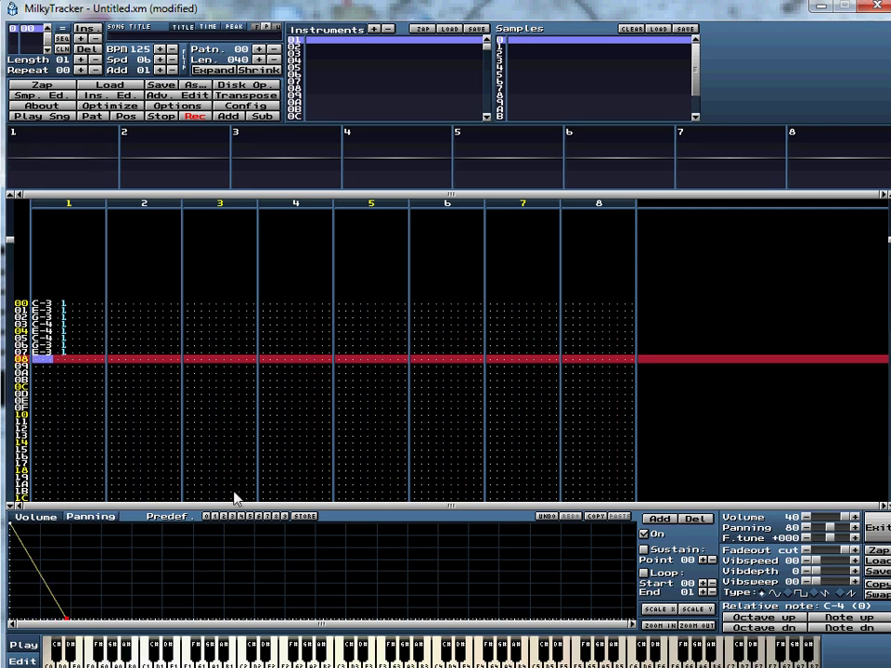
- Play back the melody, trying the song speed at 10, and stop playback
key("Return")
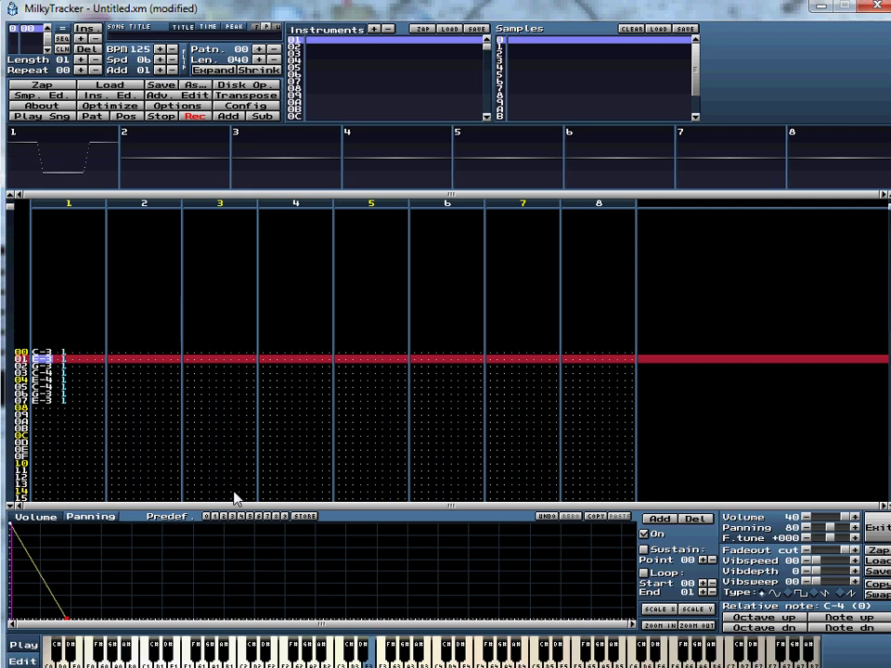
left_click(161, 61)
left_click(162, 61)
left_click(161, 60)
left_click(161, 60)
left_click(40, 116)
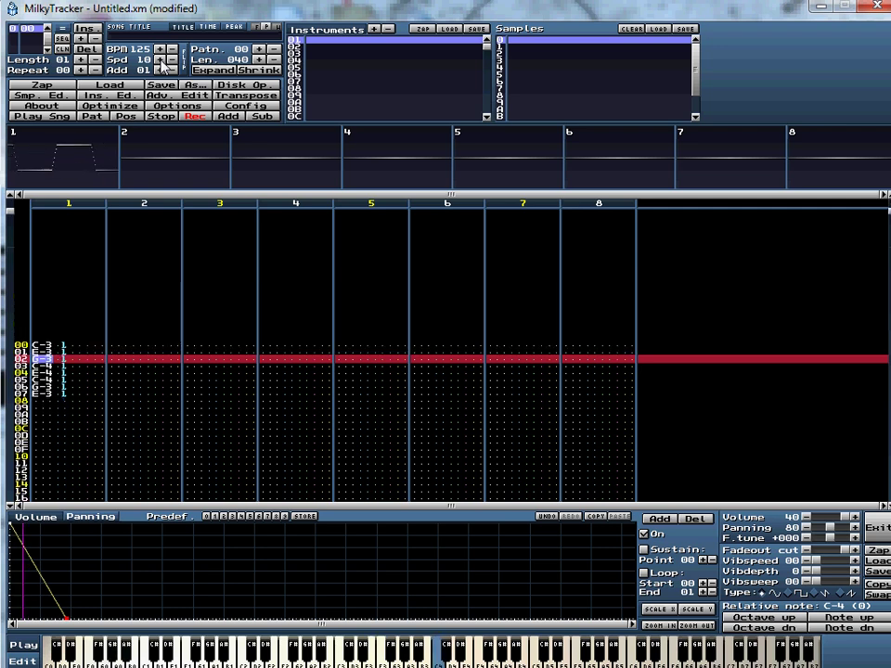
left_click(168, 118)
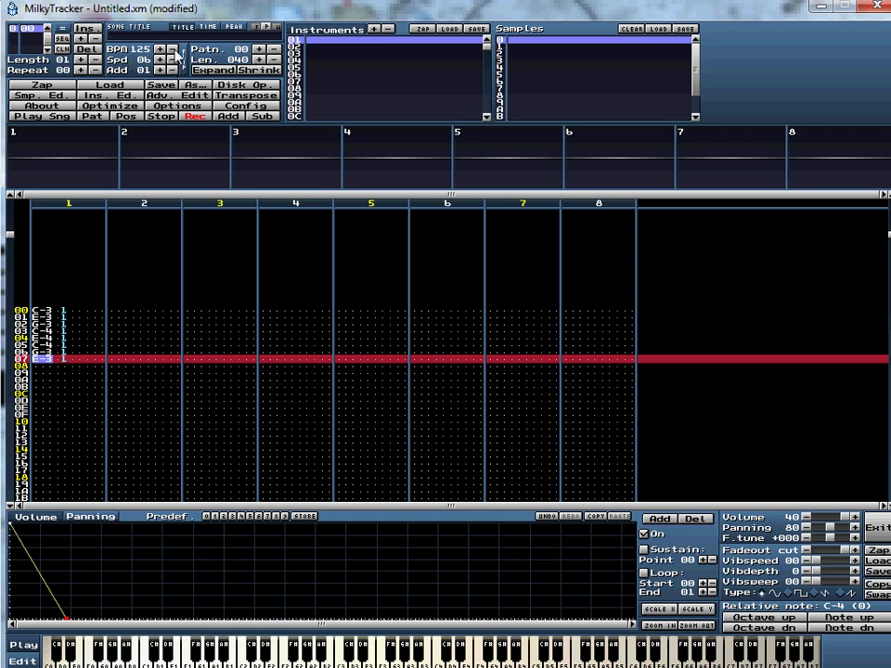
- Try the song tempo at 150 and 100 BPM, and return it to 125 BPM
left_click(160, 51)
left_click_drag(159, 54, 174, 58)
key("Down")
key("Down")
key("Down")
key("Down")
key("Down")
key("Down")
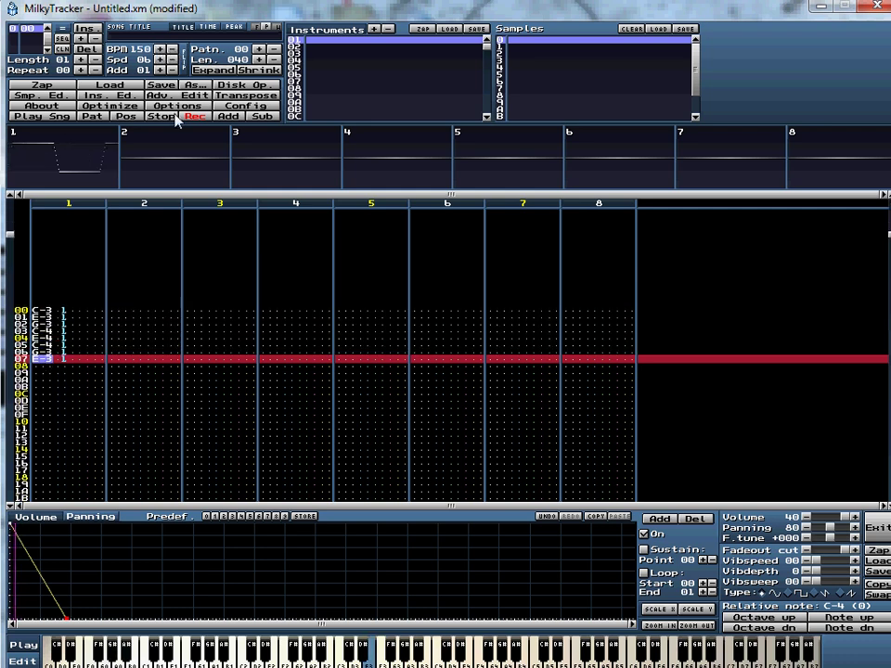
left_click_drag(170, 53, 172, 56)
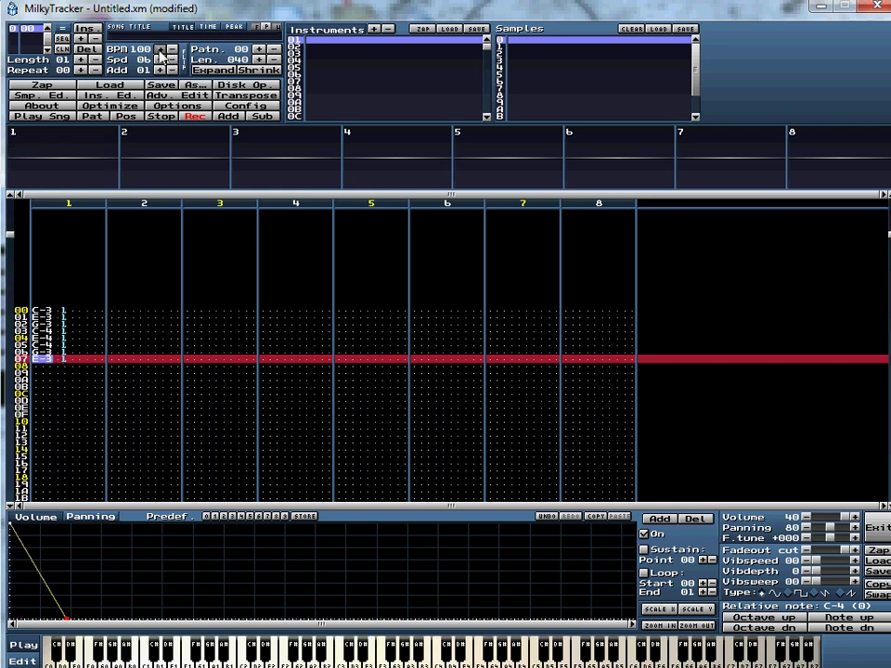
left_click_drag(159, 52, 160, 52)
- Copy the channel 1 notes in rows 00 to 07 and paste them starting at row 08
left_click(57, 352)
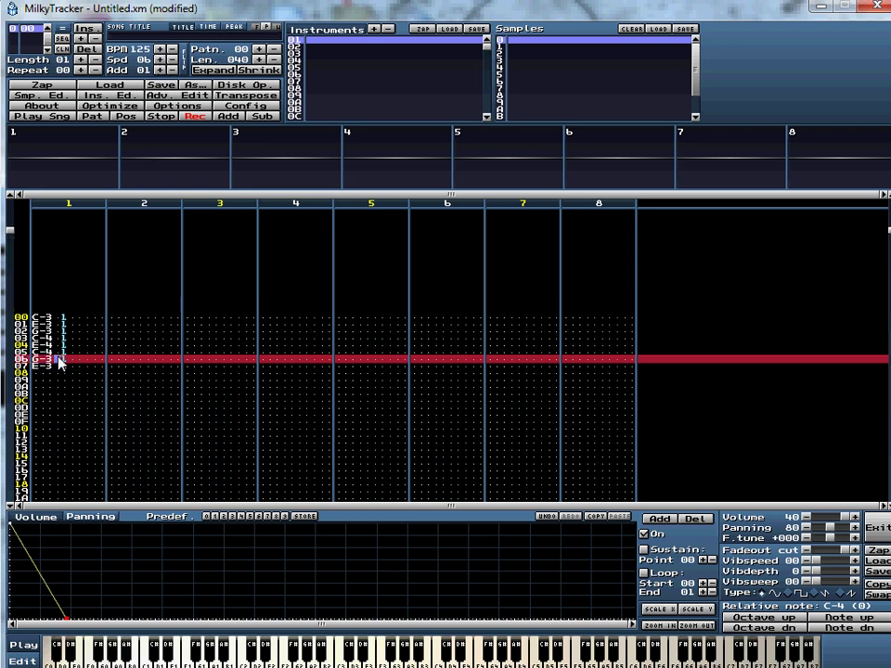
left_click(67, 363)
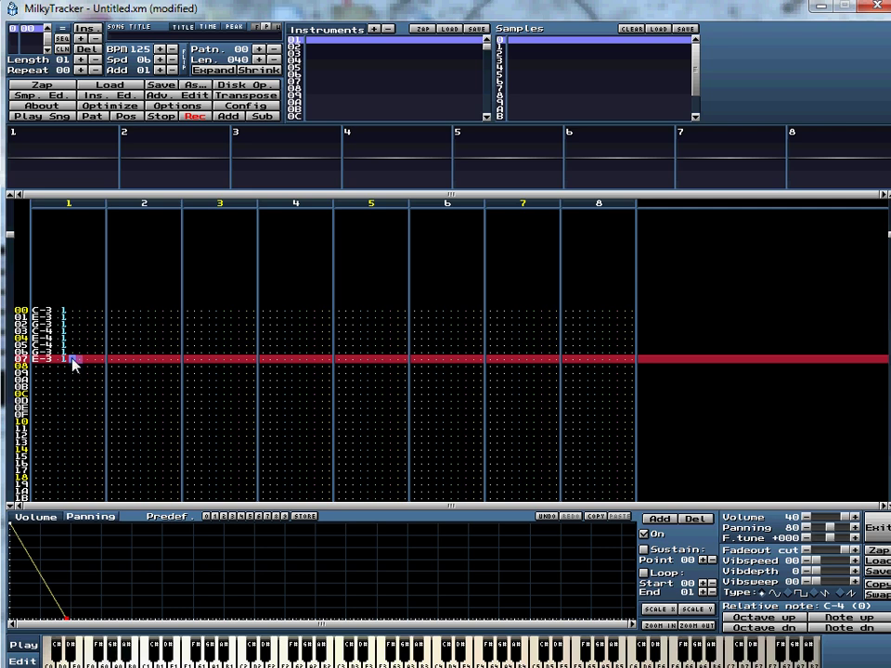
left_click_drag(73, 364, 45, 314)
right_click(44, 316)
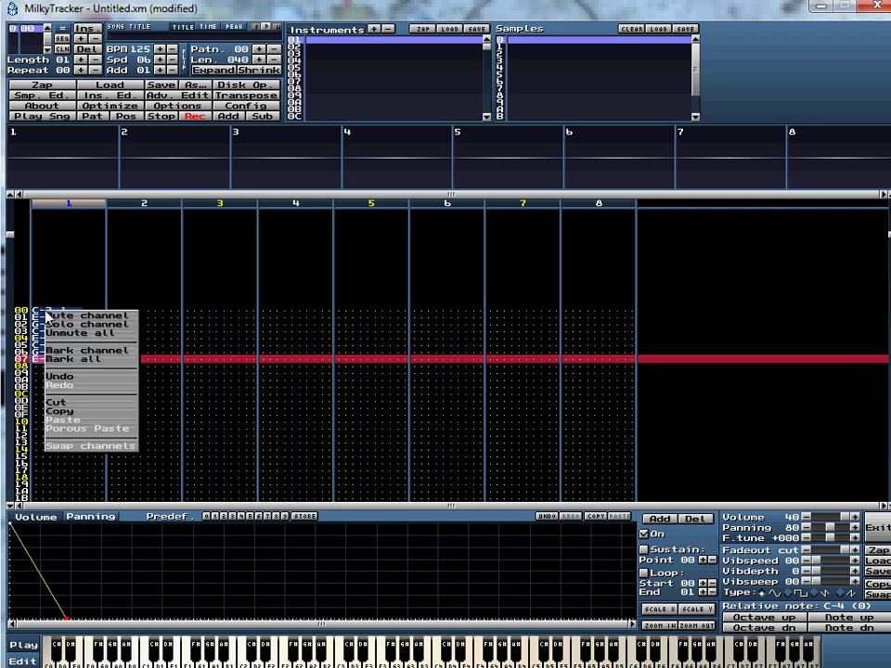
left_click(58, 411)
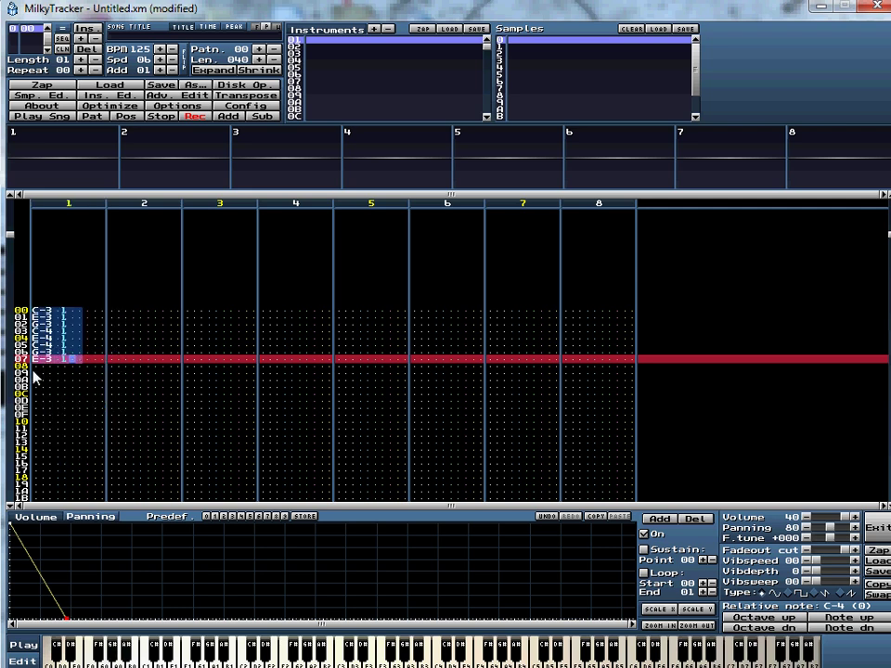
left_click(37, 369)
right_click(35, 360)
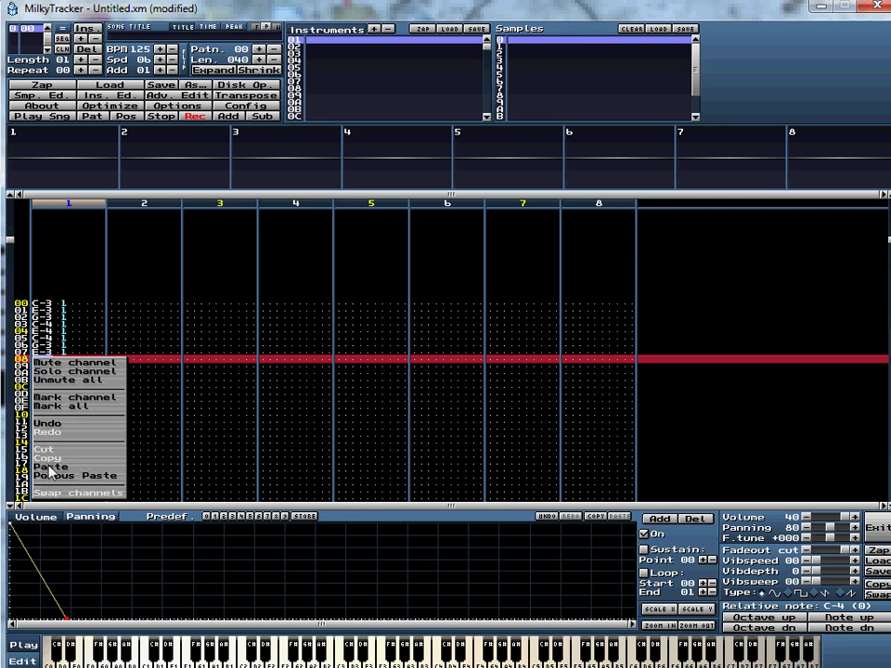
left_click(51, 469)
left_click(40, 416)
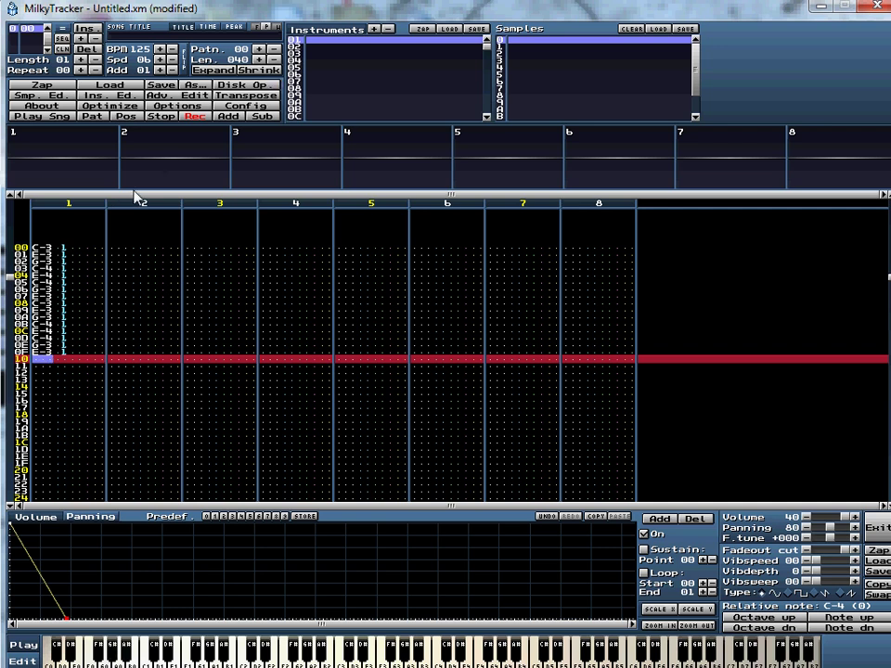
- Create a new 48-sample waveform in the sample editor for instrument 02
left_click(309, 45)
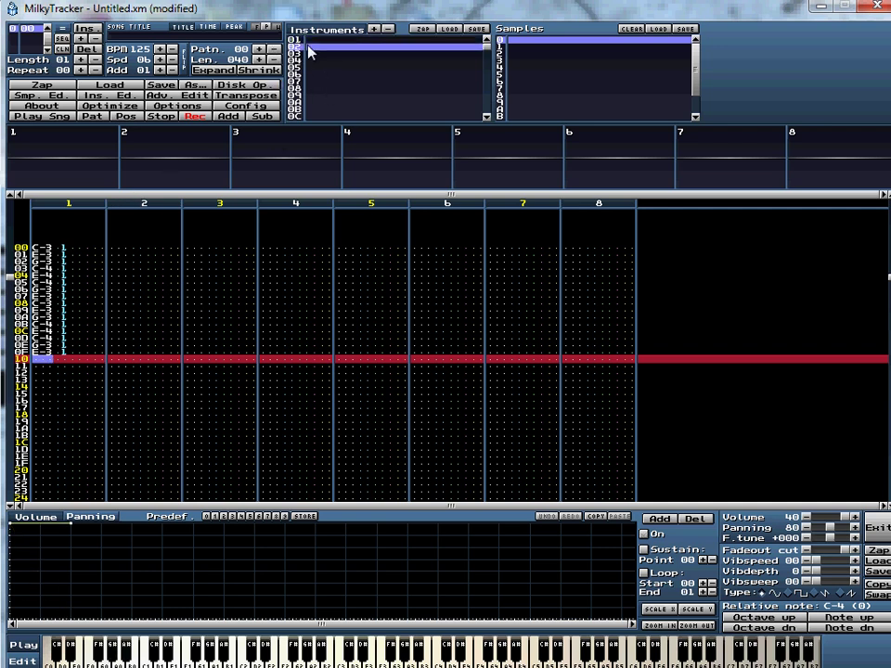
left_click(46, 95)
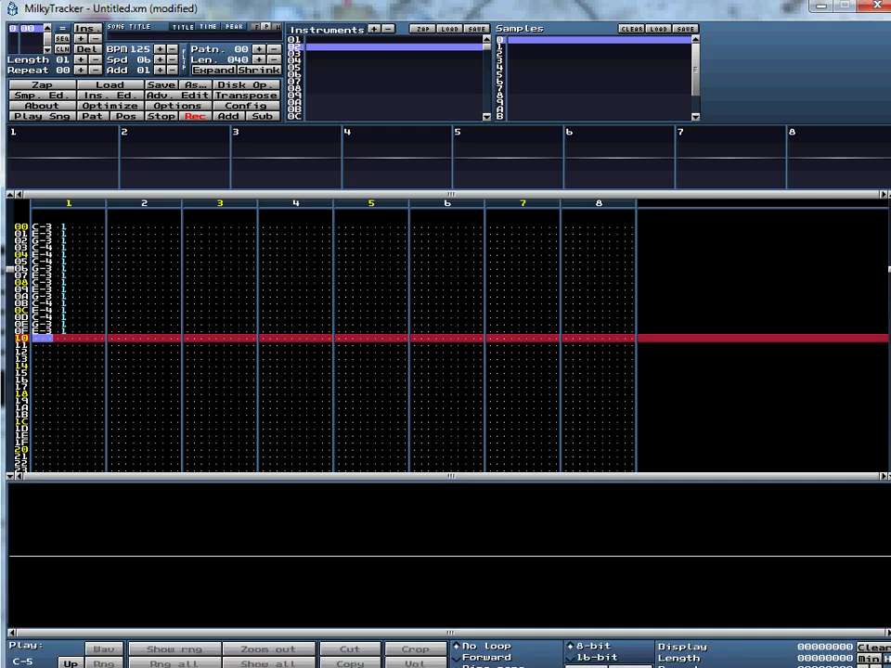
left_click(323, 41)
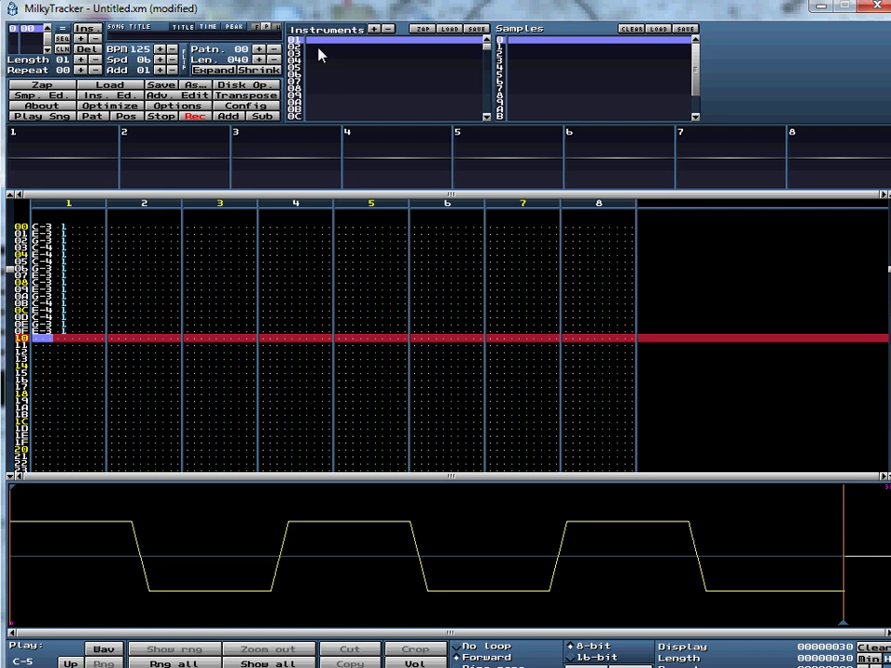
left_click(319, 47)
right_click(311, 527)
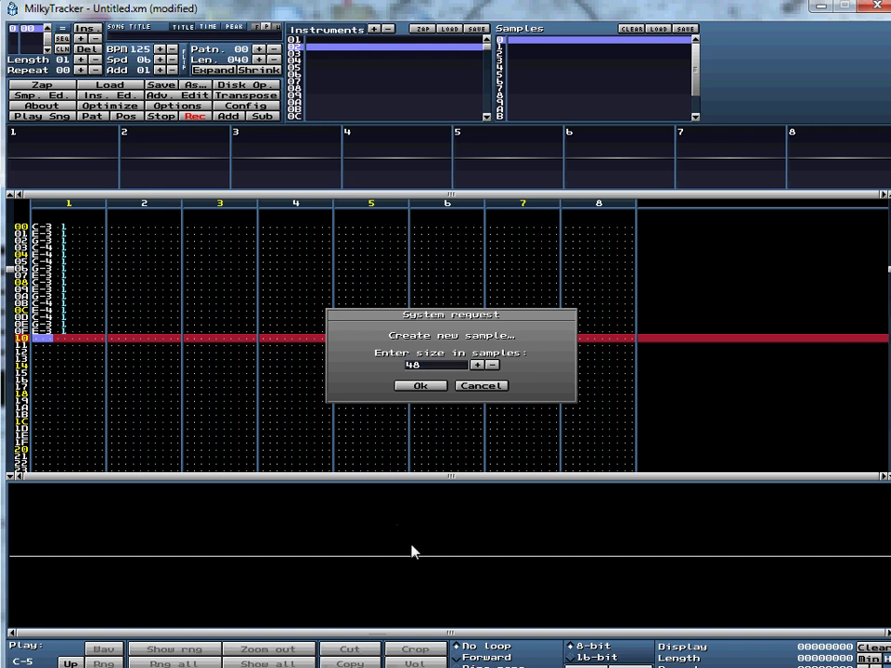
left_click(423, 387)
- Generate a triangle waveform in instrument 02's sample at 100 percent volume with 3 periods, and set it to loop forward
right_click(388, 571)
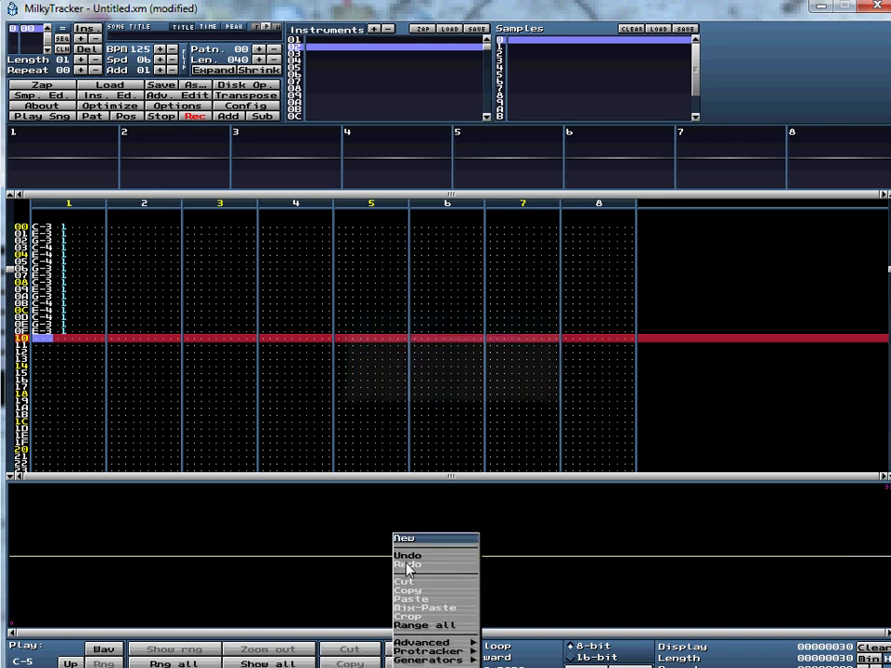
mouse_move(452, 660)
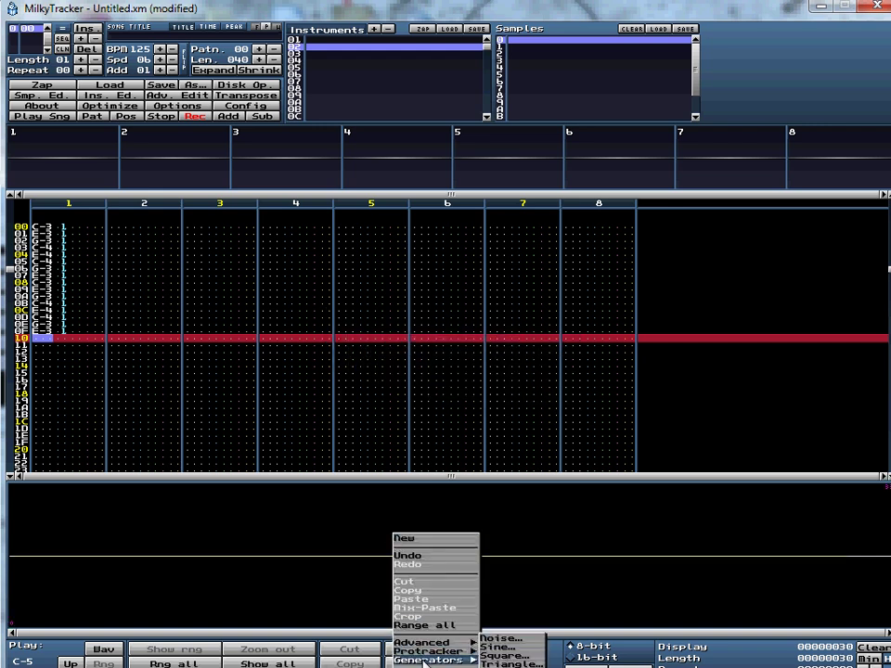
left_click(494, 647)
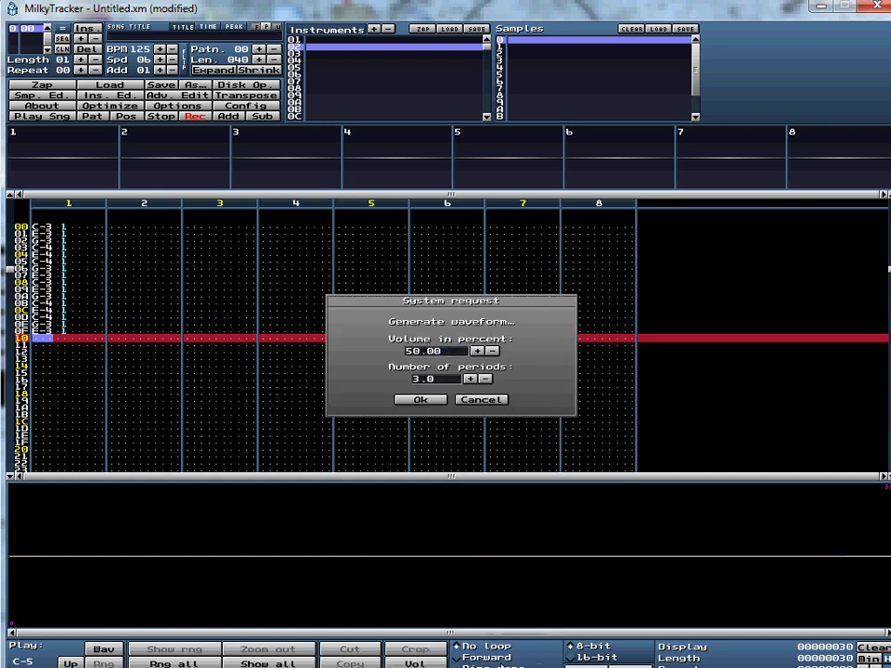
left_click_drag(477, 352, 477, 352)
left_click(419, 399)
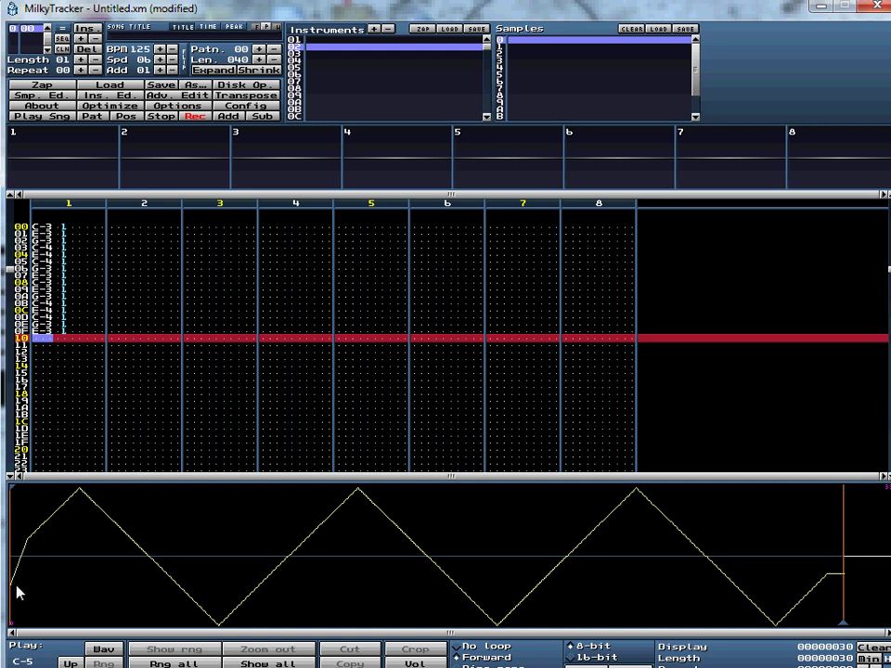
- Draw a freehand shape over the sample, and regenerate the triangle waveform at 100 percent volume with 3 periods
mouse_move(11, 555)
left_mouse_down()
mouse_move(131, 594)
mouse_move(212, 554)
mouse_move(243, 485)
mouse_move(333, 601)
mouse_move(474, 549)
mouse_move(589, 609)
mouse_move(797, 542)
mouse_move(829, 574)
mouse_move(877, 541)
mouse_move(453, 535)
mouse_move(216, 520)
mouse_move(95, 525)
mouse_move(163, 543)
mouse_move(238, 600)
mouse_move(463, 580)
mouse_move(542, 585)
mouse_move(555, 569)
mouse_move(722, 582)
mouse_move(583, 514)
mouse_move(440, 556)
mouse_move(163, 584)
mouse_move(102, 535)
mouse_move(141, 509)
left_mouse_up()
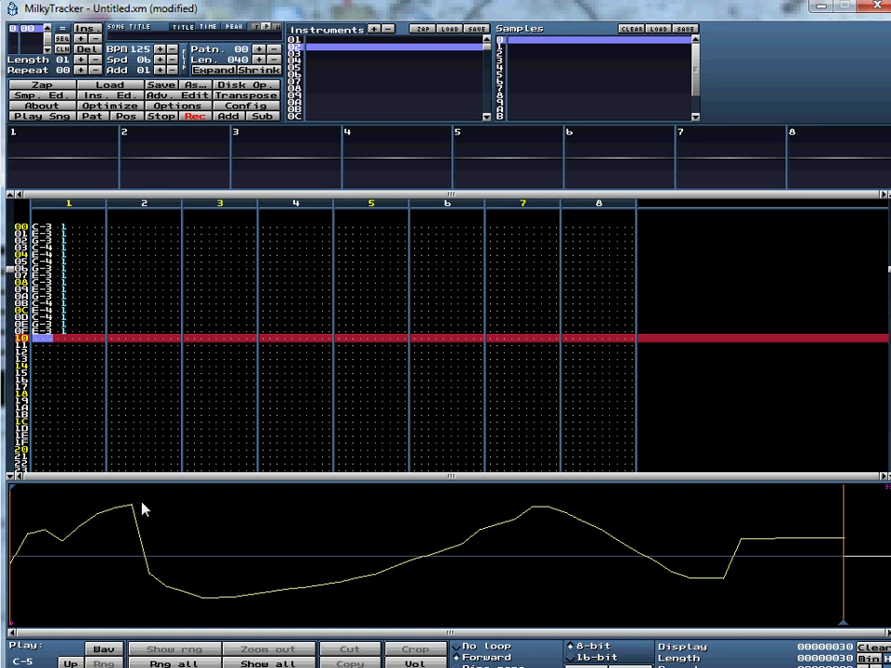
right_click(206, 535)
mouse_move(246, 661)
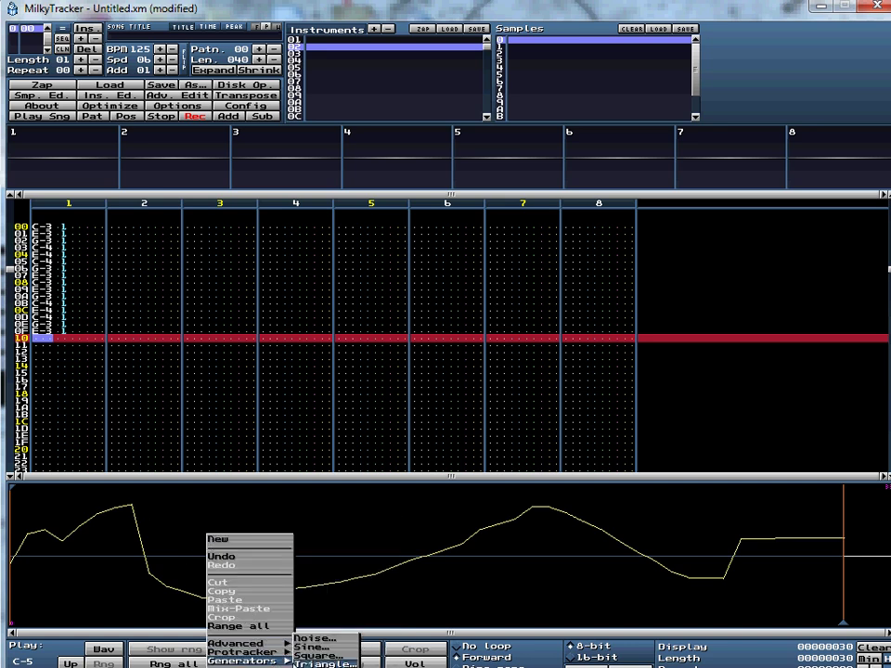
left_click(323, 663)
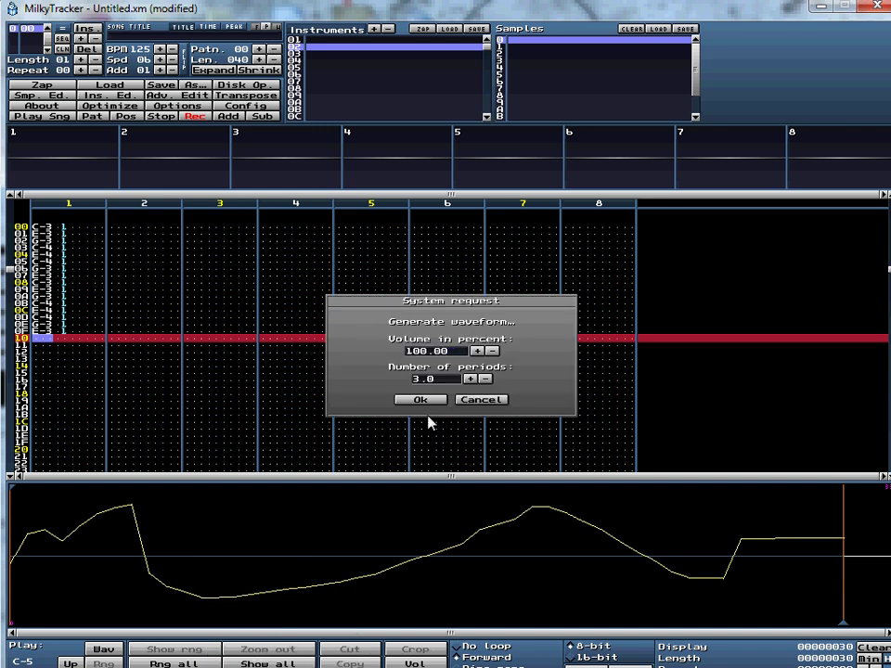
left_click(430, 402)
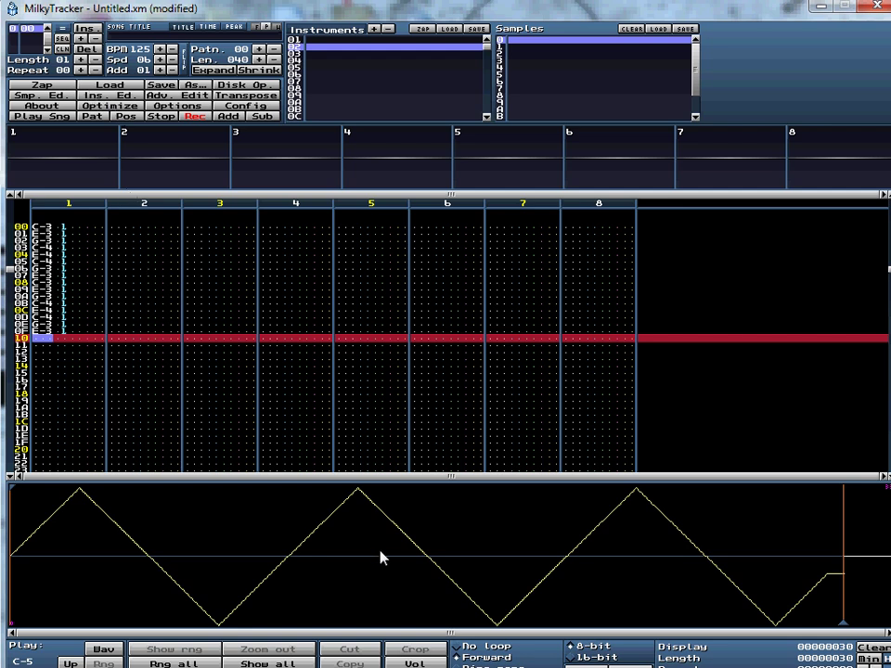
- Enable instrument 02's volume envelope and move its end point down to zero and closer to the start
left_click(108, 95)
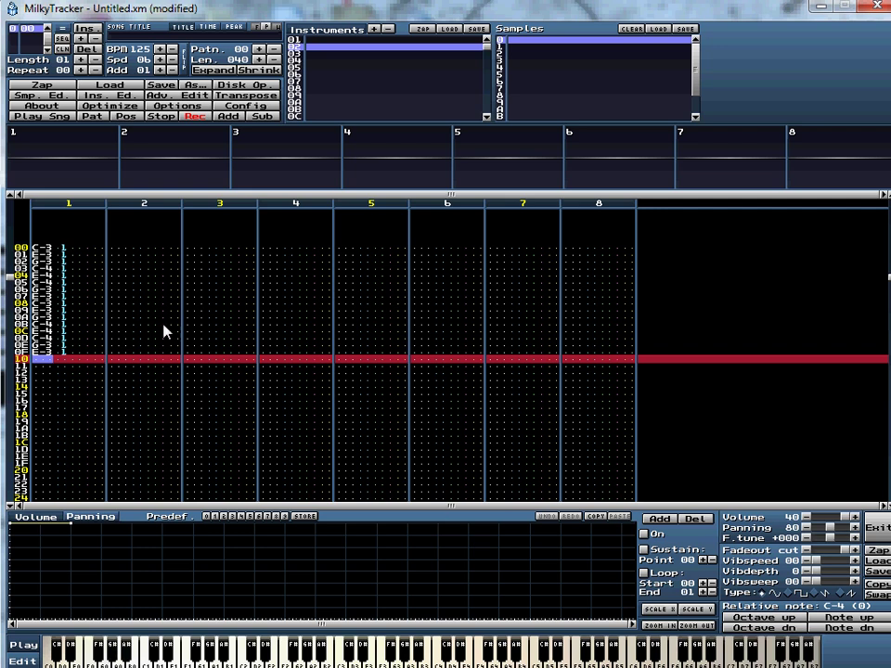
left_click(120, 252)
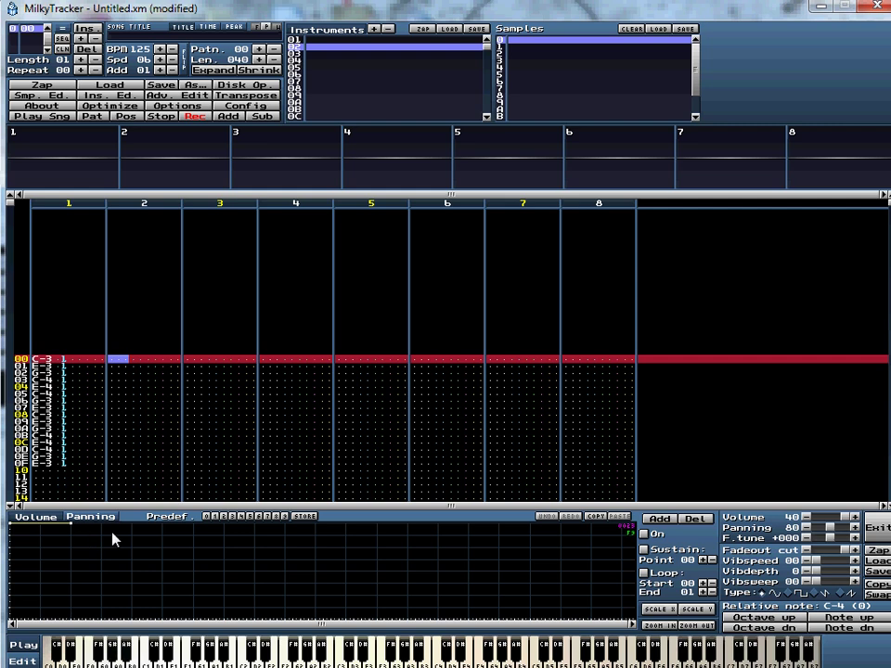
left_click(645, 534)
left_click_drag(71, 526, 43, 640)
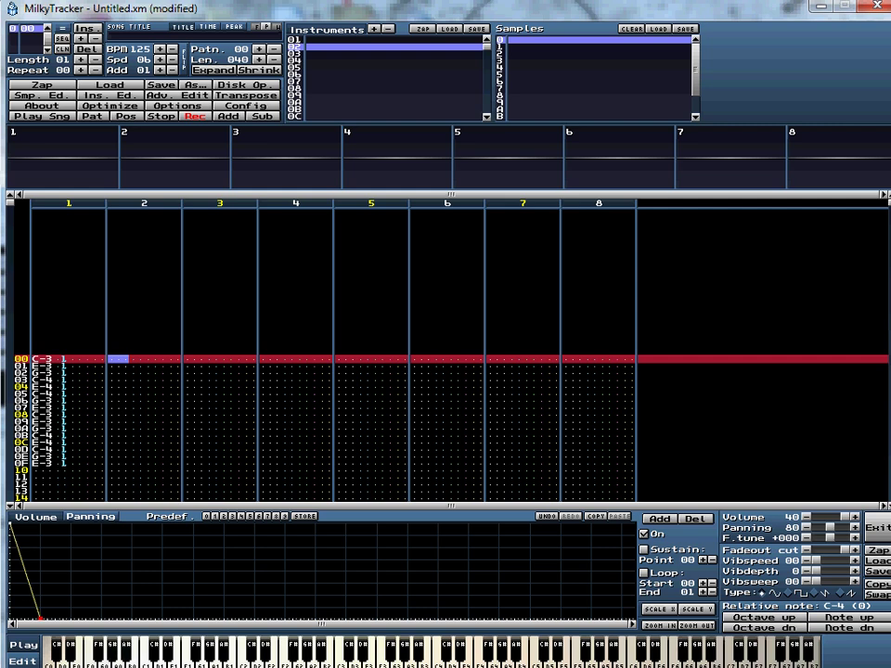
- Enter C-2 notes with instrument 02 on every second row of channel 2, from row 00 through row 0E
key("z")
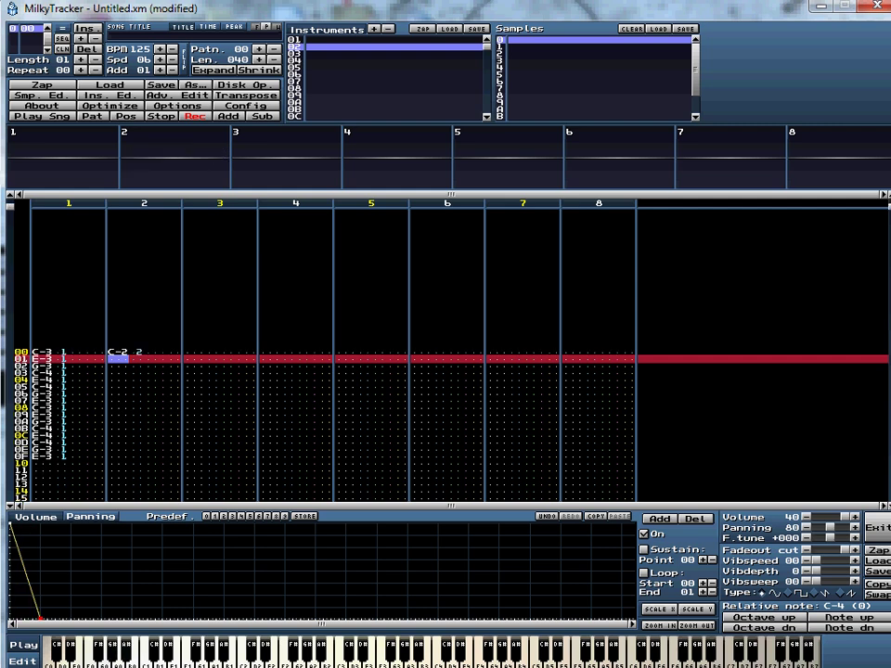
key("Down")
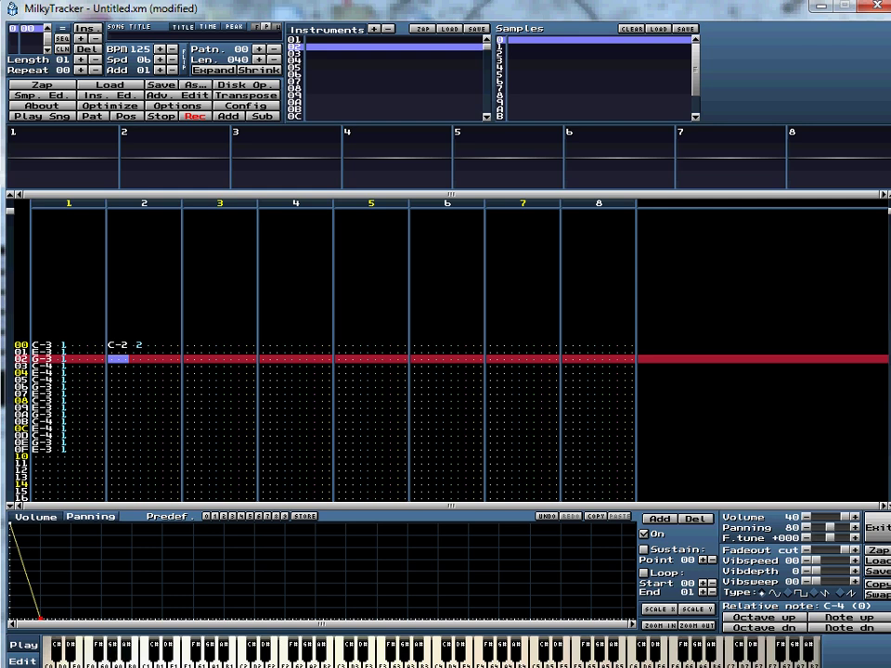
key("z")
key("Down")
key("z")
key("Down")
key("z")
key("Down")
key("z")
key("Down")
key("z")
key("Down")
key("z")
key("Down")
key("z")
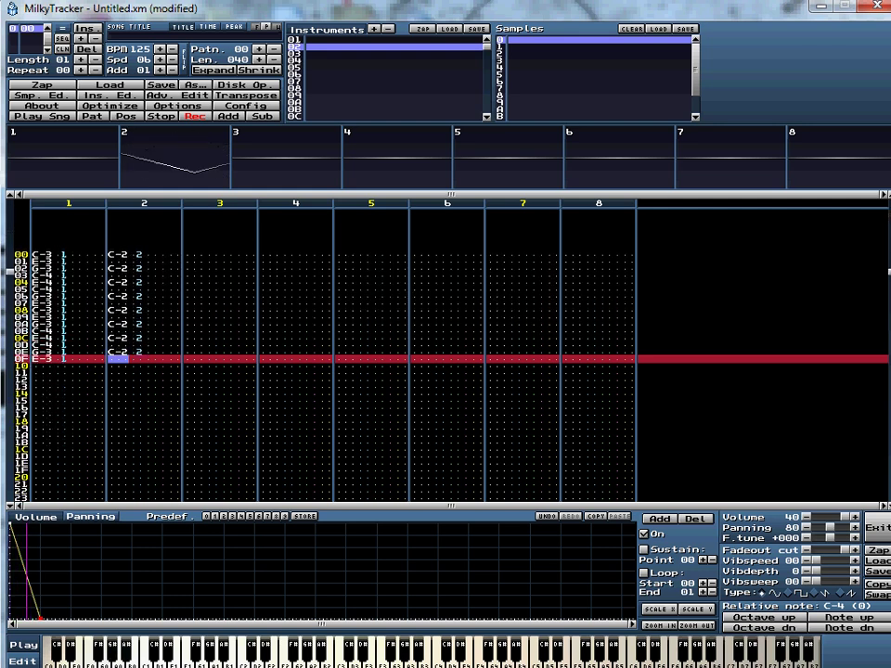
key("Down")
key("Down")
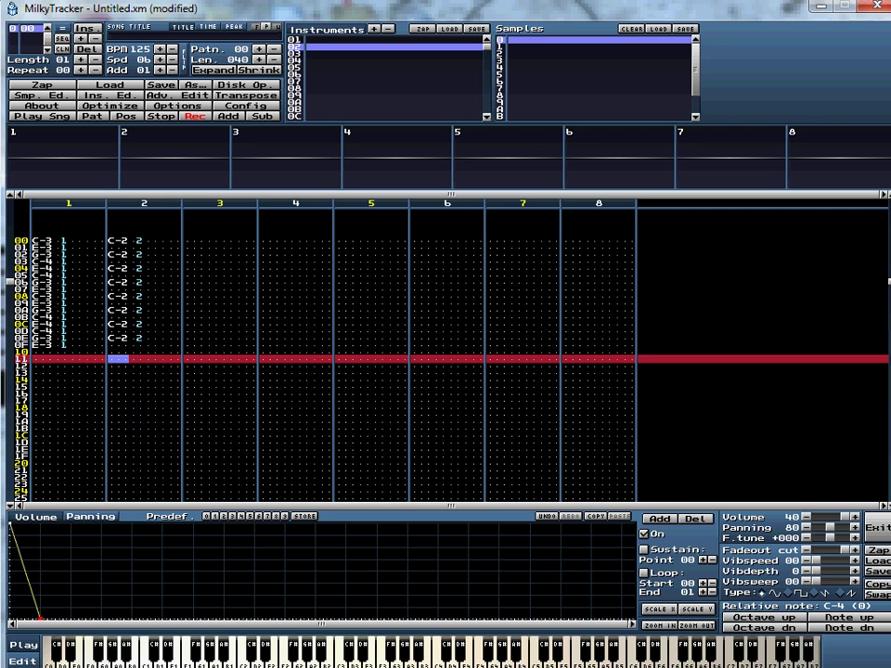
key("Return")
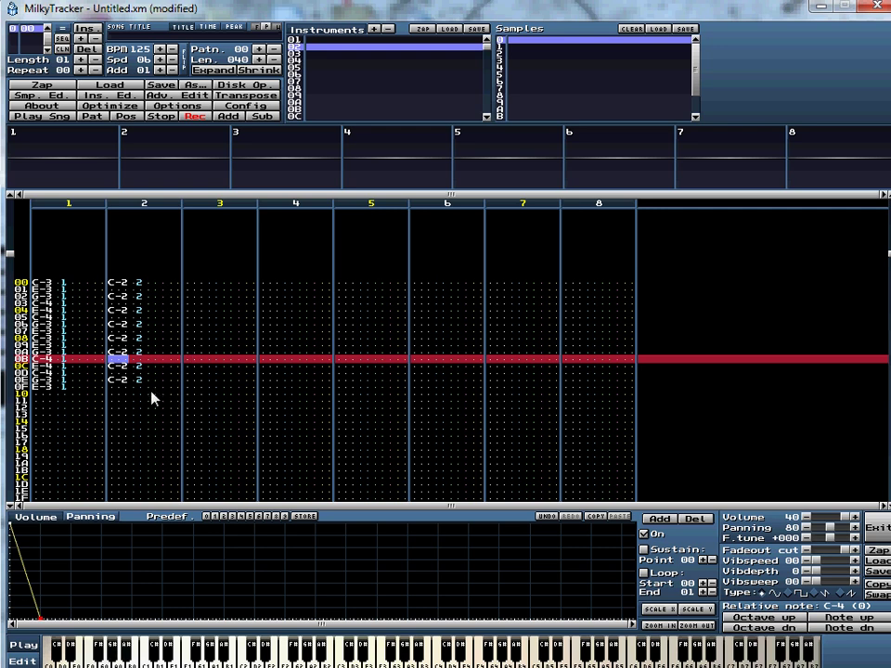
left_click_drag(153, 399, 44, 289)
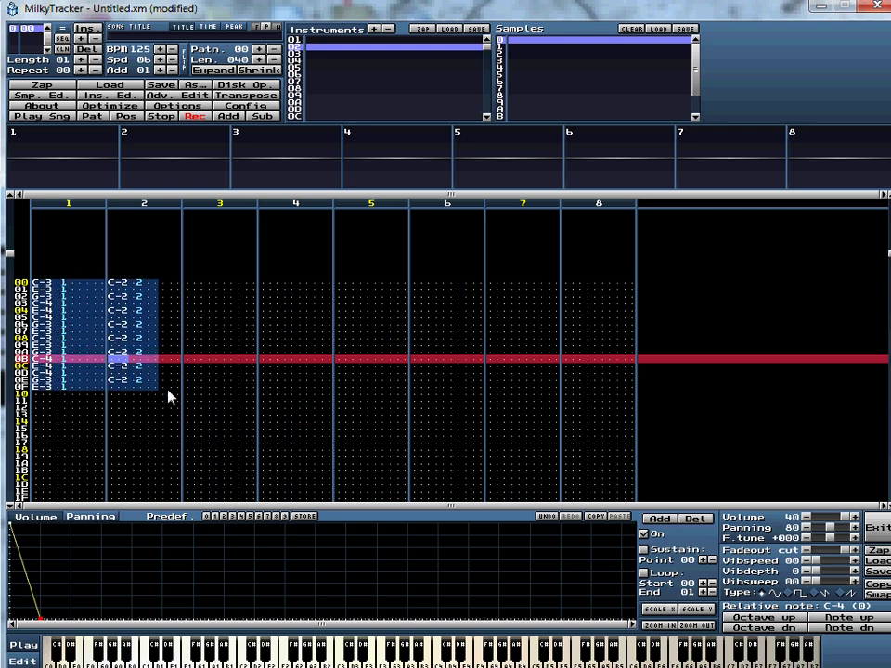
left_click_drag(163, 404, 44, 284)
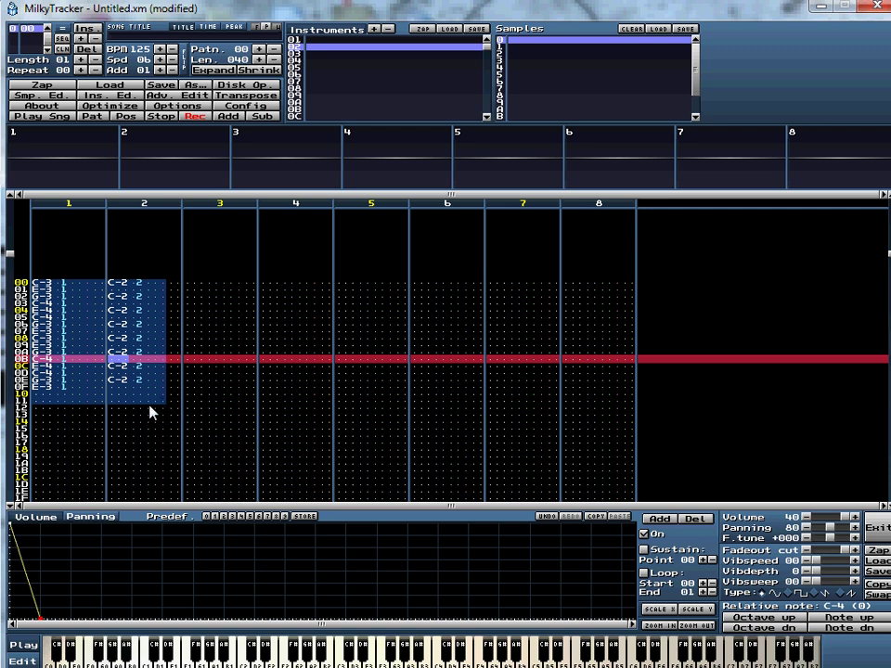
left_click(130, 309)
left_click(44, 360)
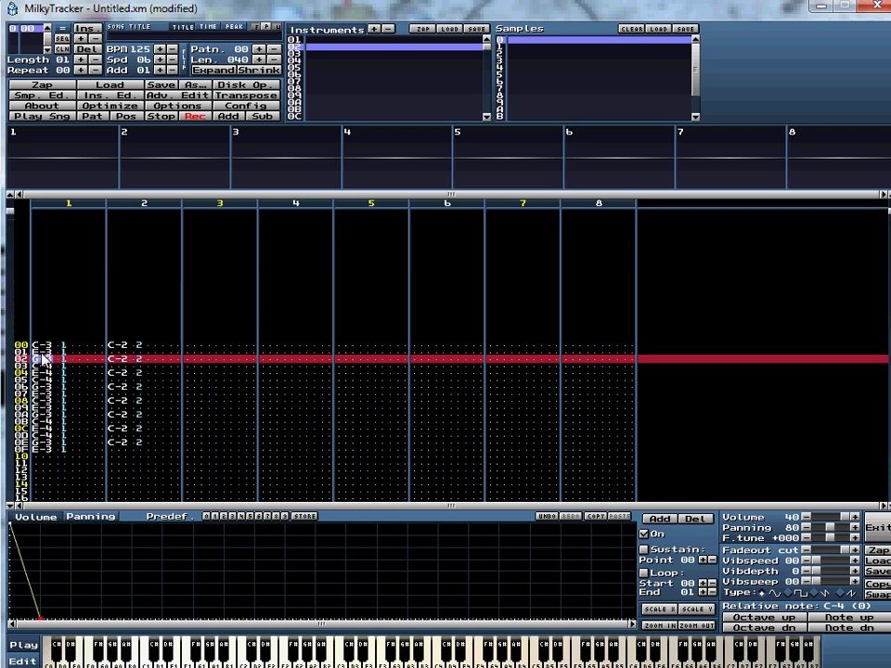
- Select the empty instrument slot 03
left_click(326, 55)
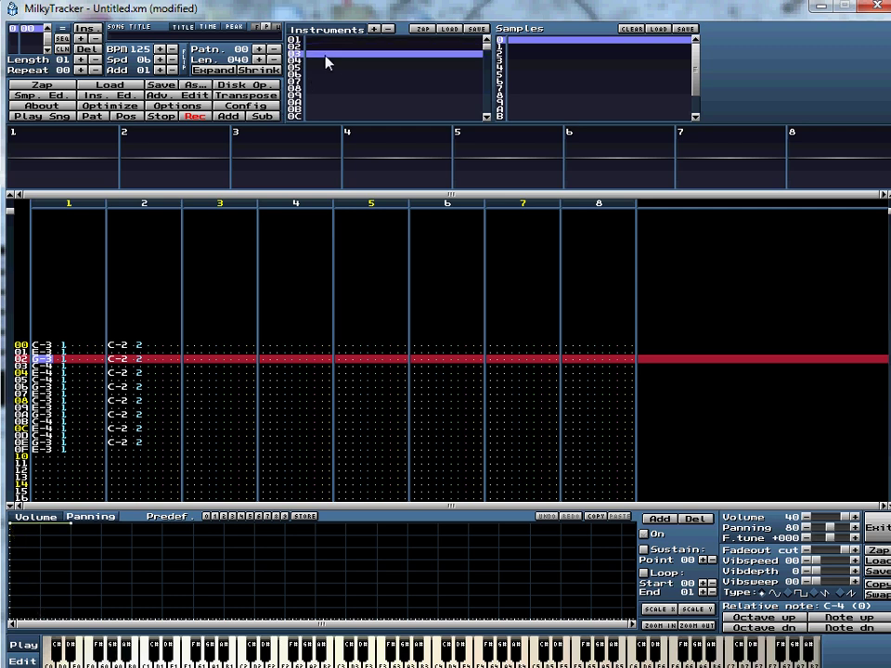